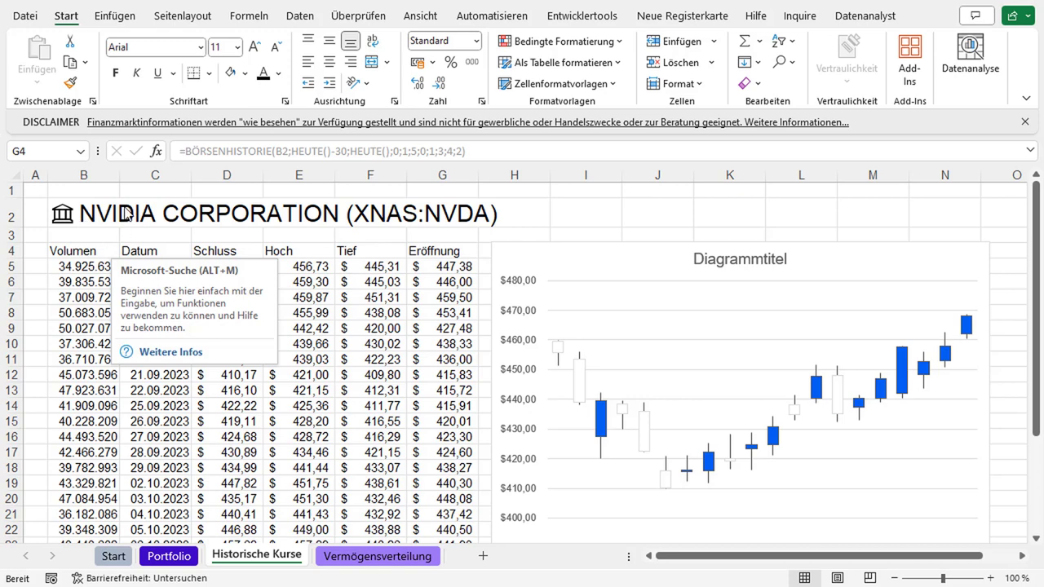
Inspect the Datum, Hoch and Eröffnung columns and the stock chart on the existing sheet.
key(Escape)
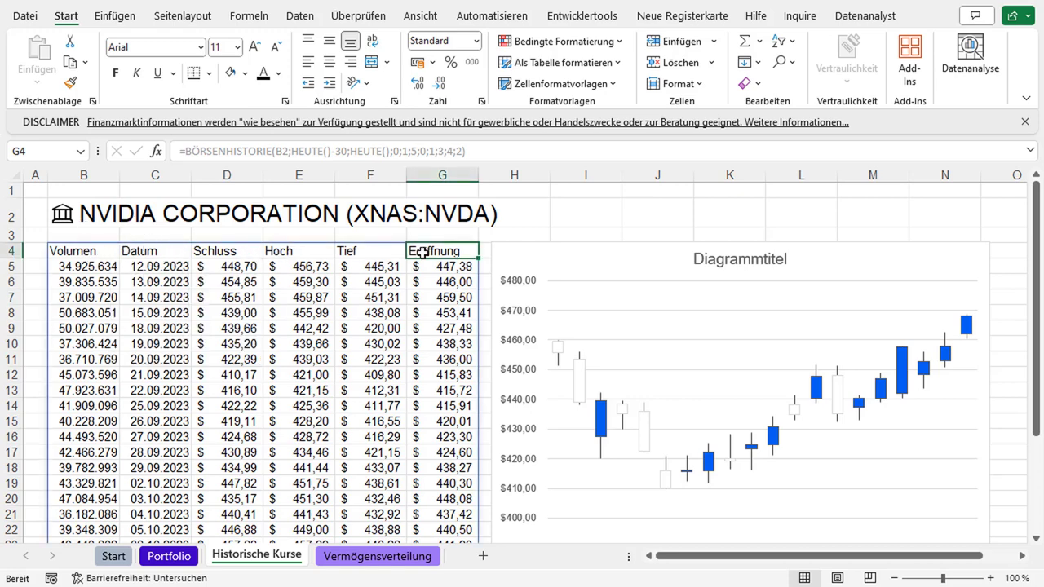
click(169, 255)
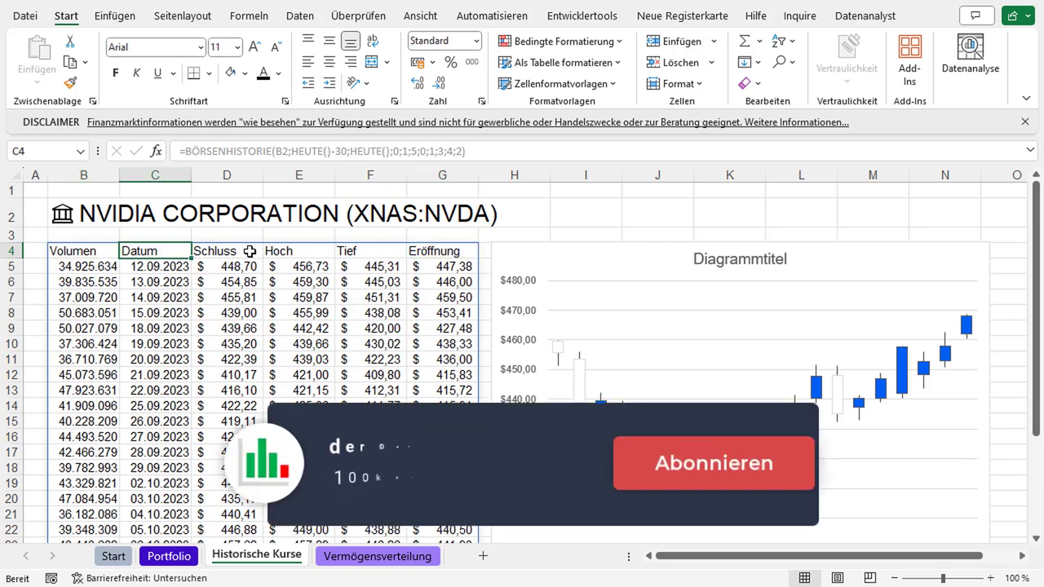
click(252, 252)
click(281, 252)
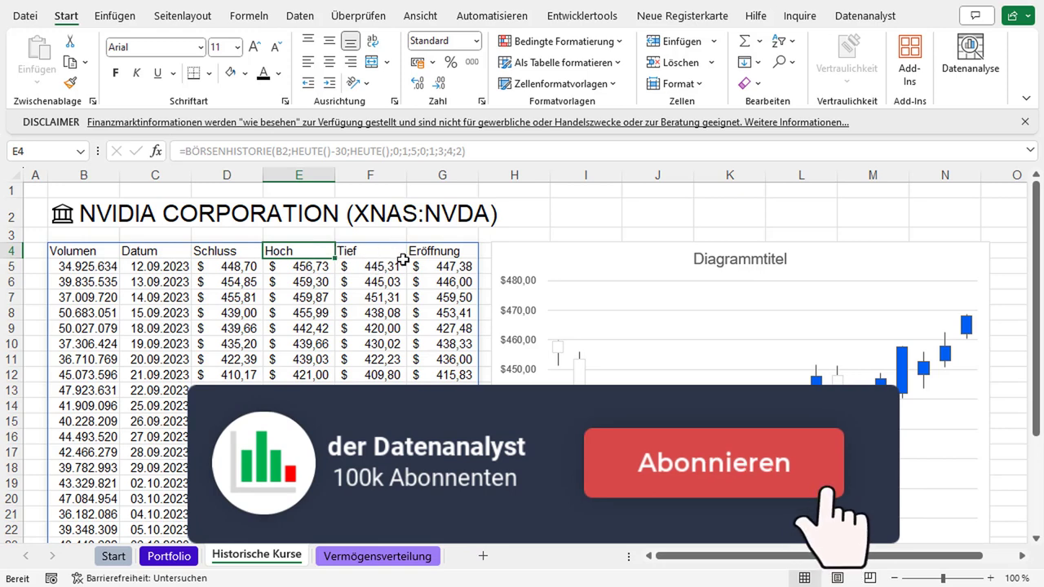
click(430, 252)
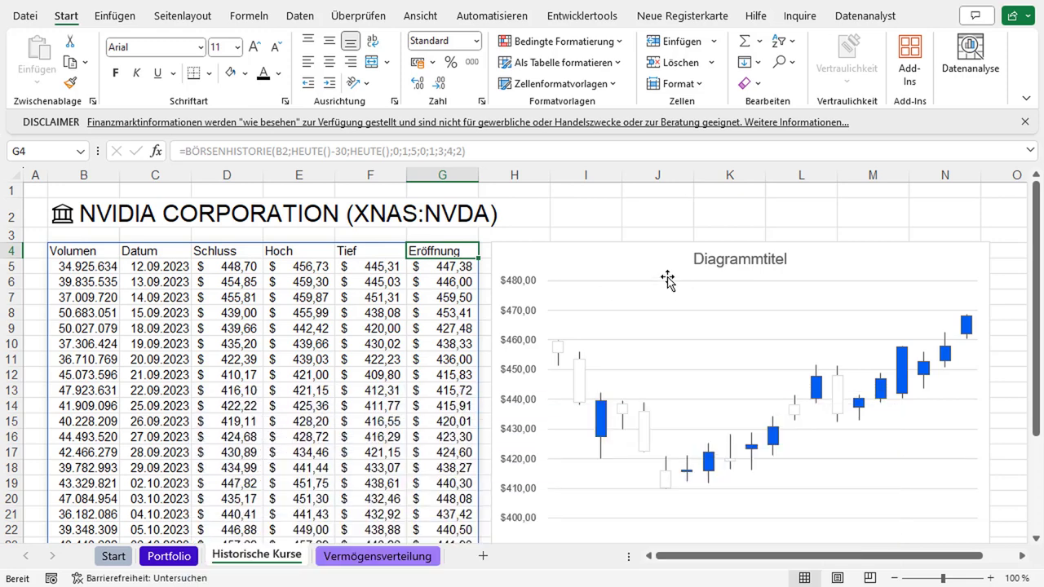
click(694, 259)
click(347, 236)
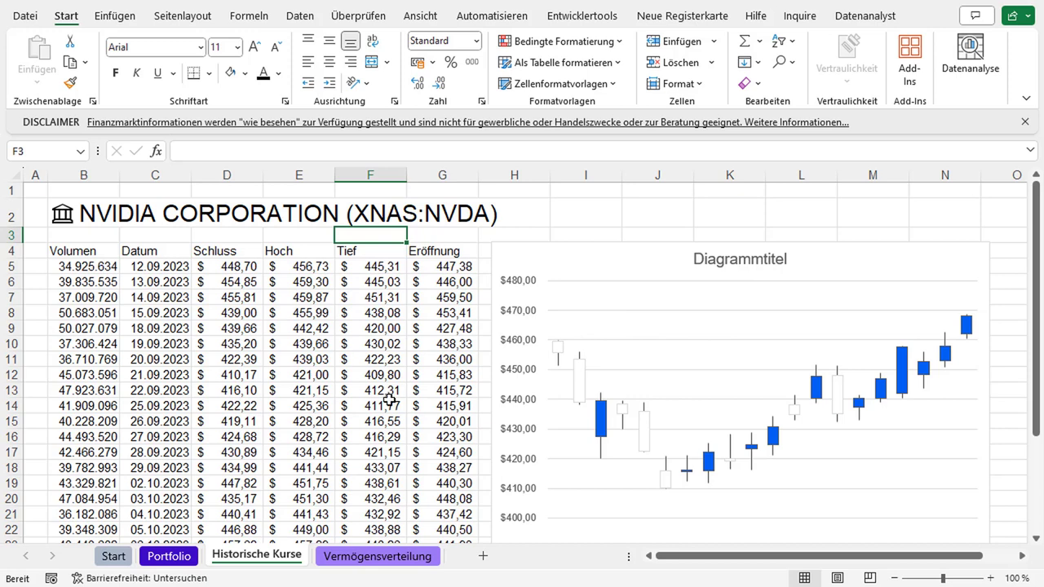
Add a new sheet, Tabelle2, and enter NVDA in cell B3.
click(484, 558)
click(131, 219)
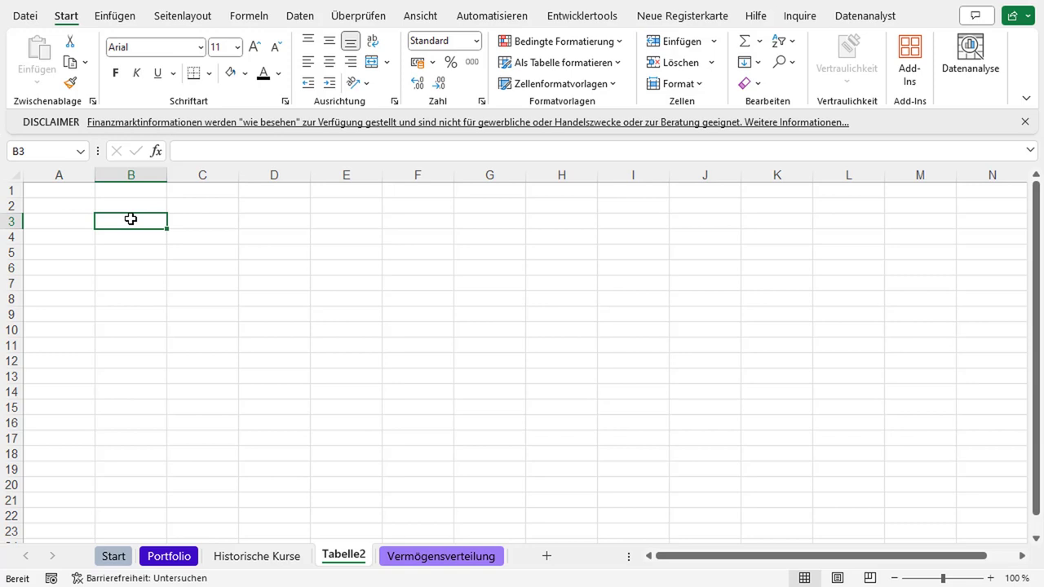
text(NV)
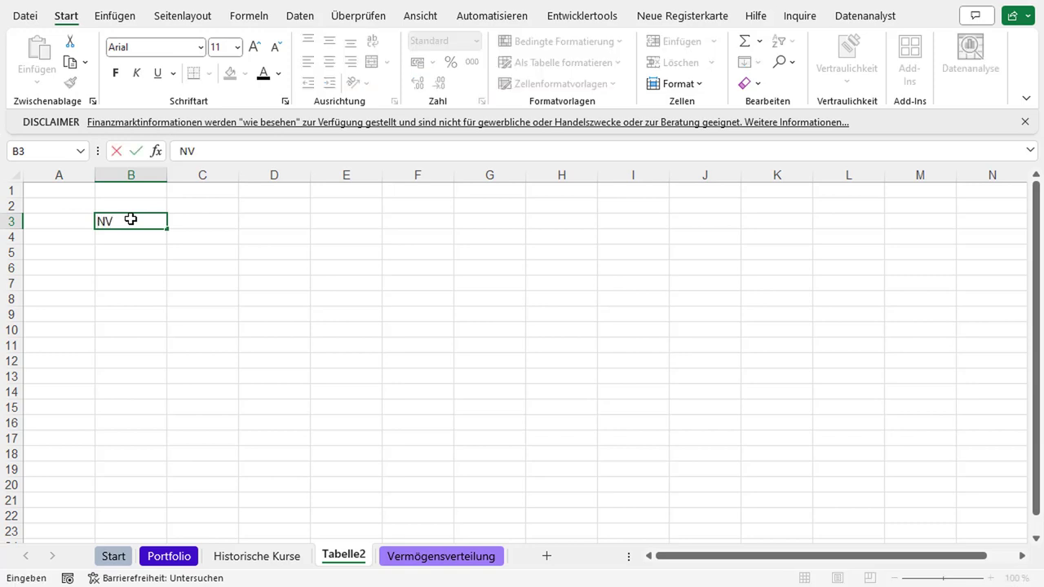
text(DA)
key(ctrl+Return)
Label B2 'Ticker' above it and reselect the NVDA cell B3.
key(Up)
text(T)
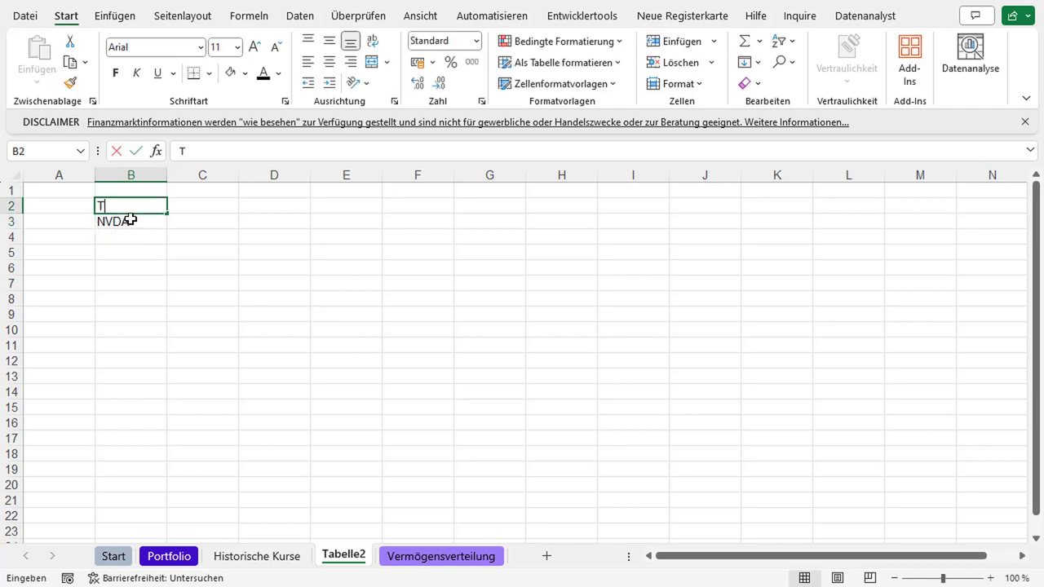
text(icker)
key(ctrl+Return)
click(130, 220)
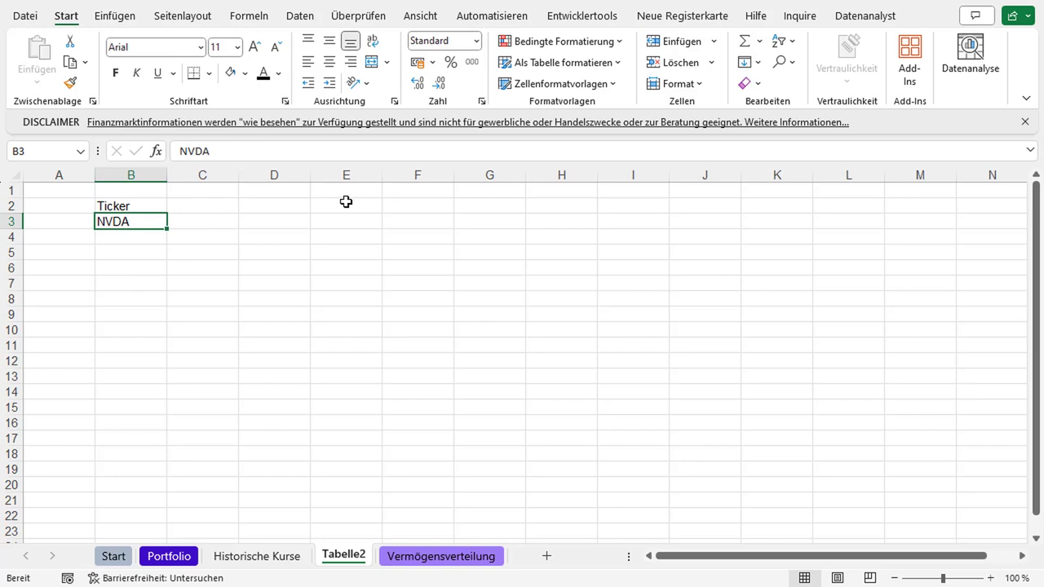
click(300, 16)
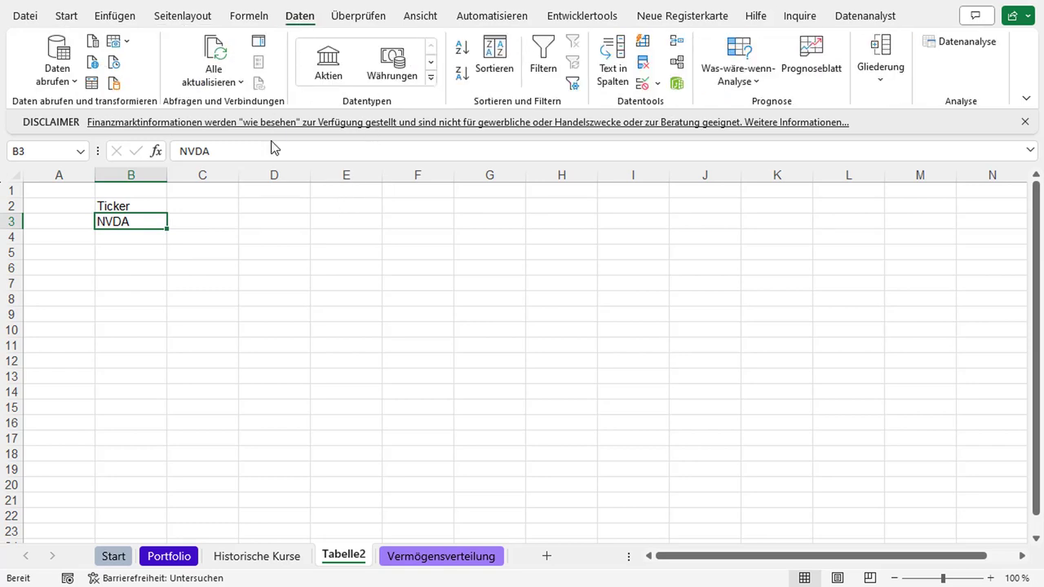
Convert NVDA to a stock, choosing the Nasdaq NVIDIA CORPORATION (XNAS:NVDA) match.
click(329, 65)
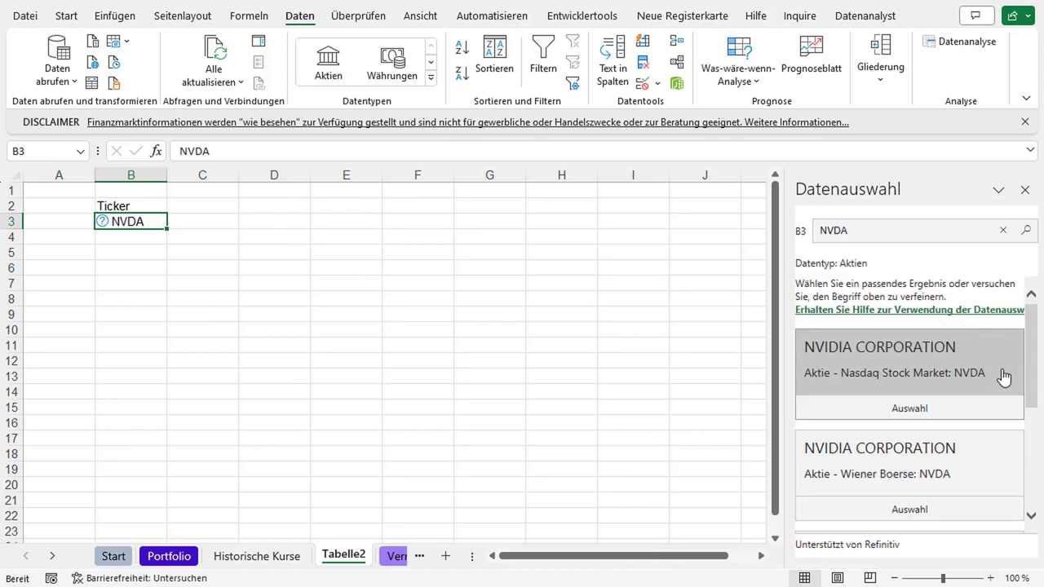
scroll(1004, 374, down, 1)
scroll(1001, 371, down, 1)
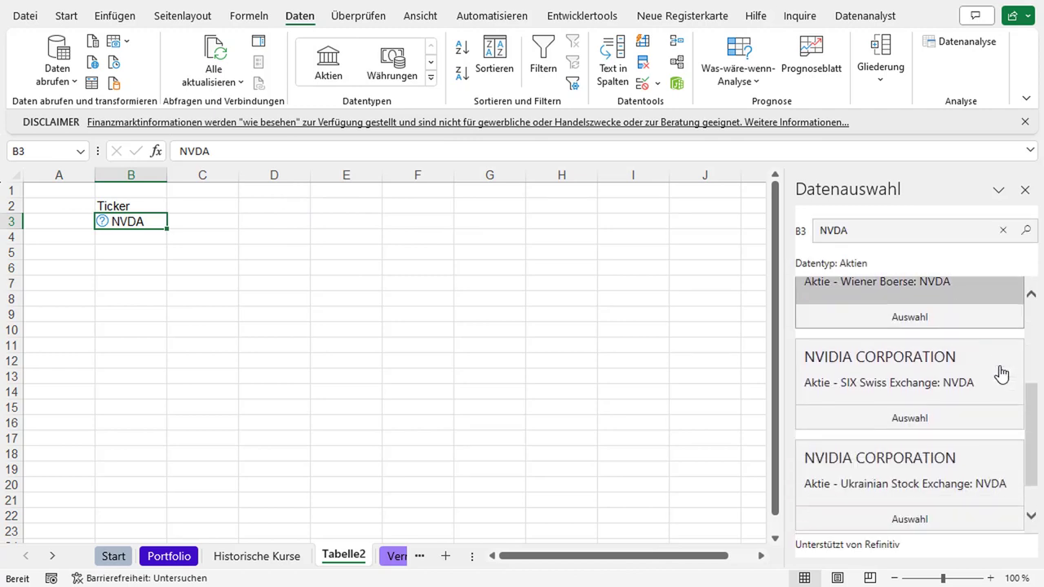
scroll(999, 371, up, 2)
scroll(997, 373, up, 1)
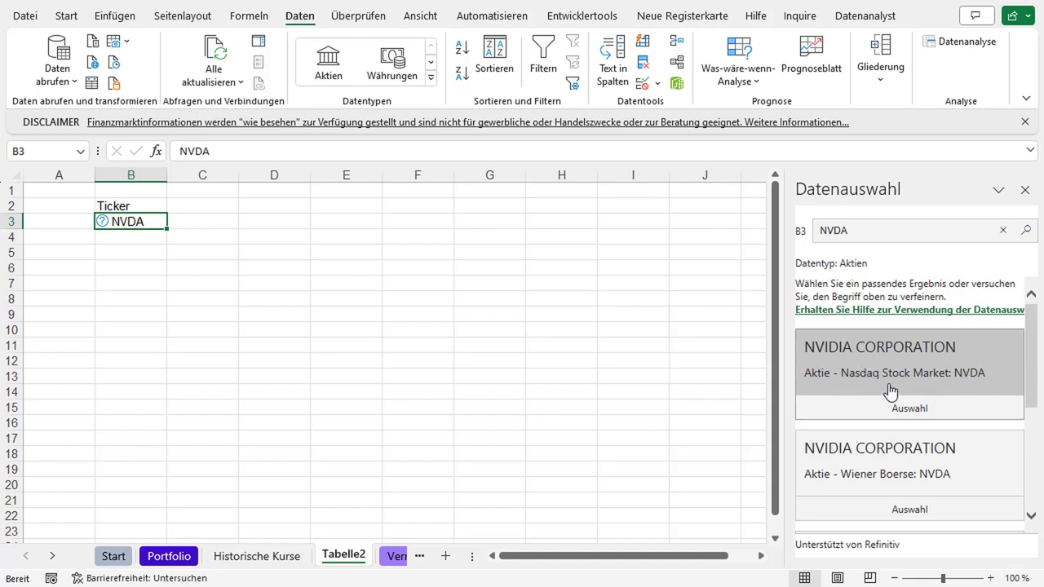
click(912, 416)
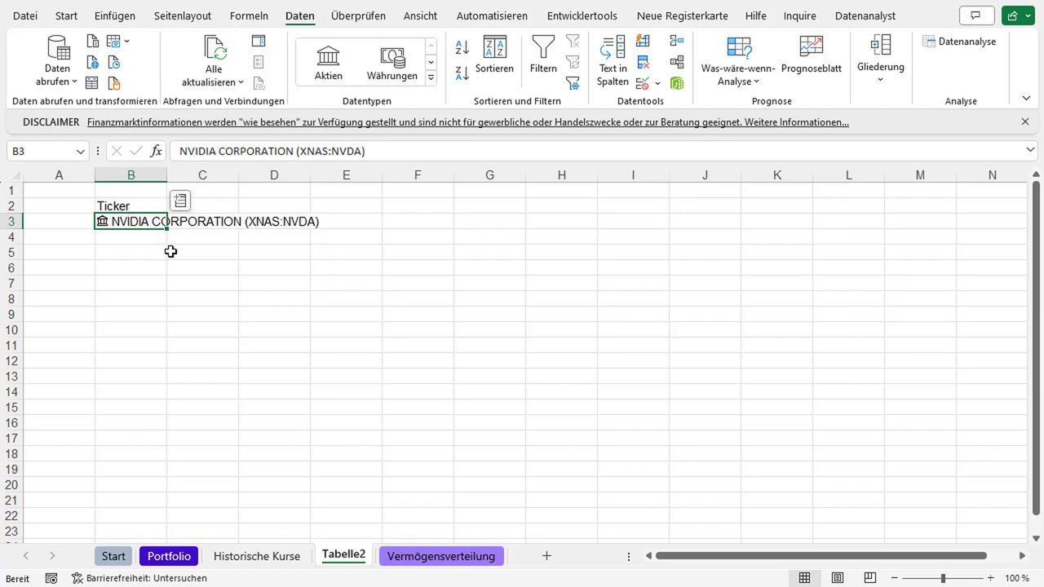
Browse the stock's insertable field list and close it without adding any fields.
click(180, 200)
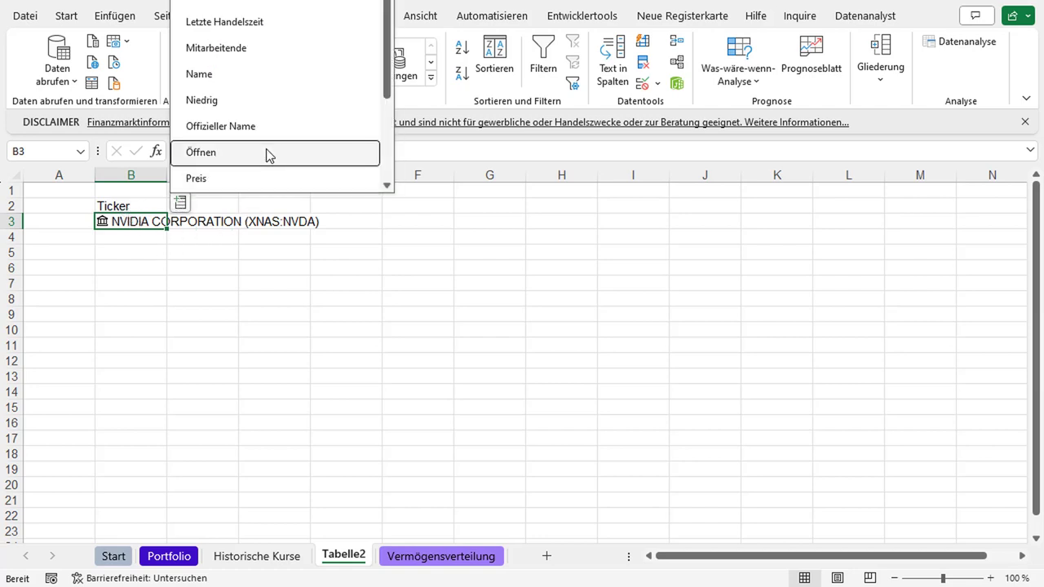
scroll(282, 145, up, 1)
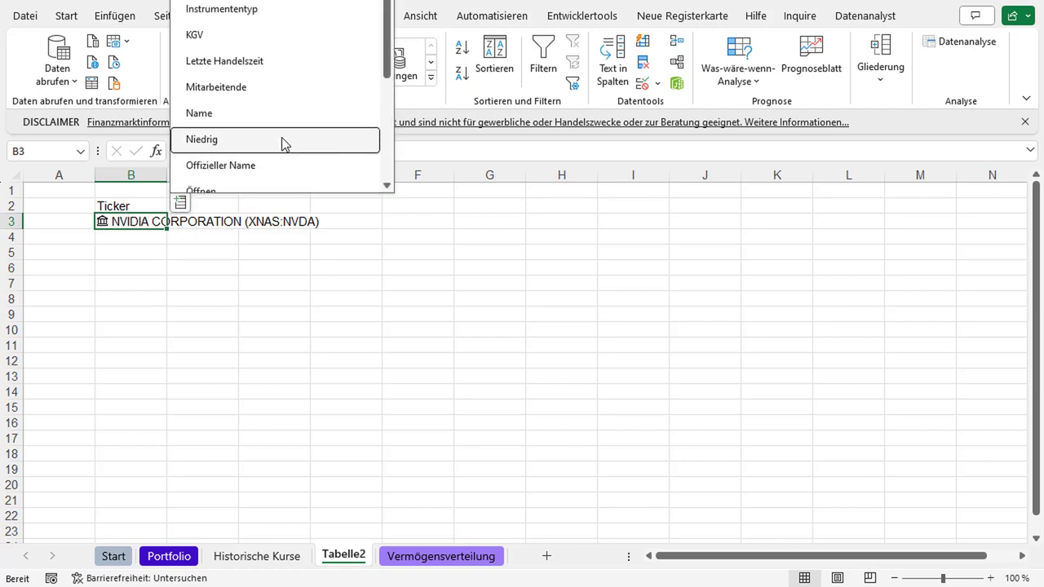
scroll(283, 135, up, 1)
scroll(283, 131, down, 2)
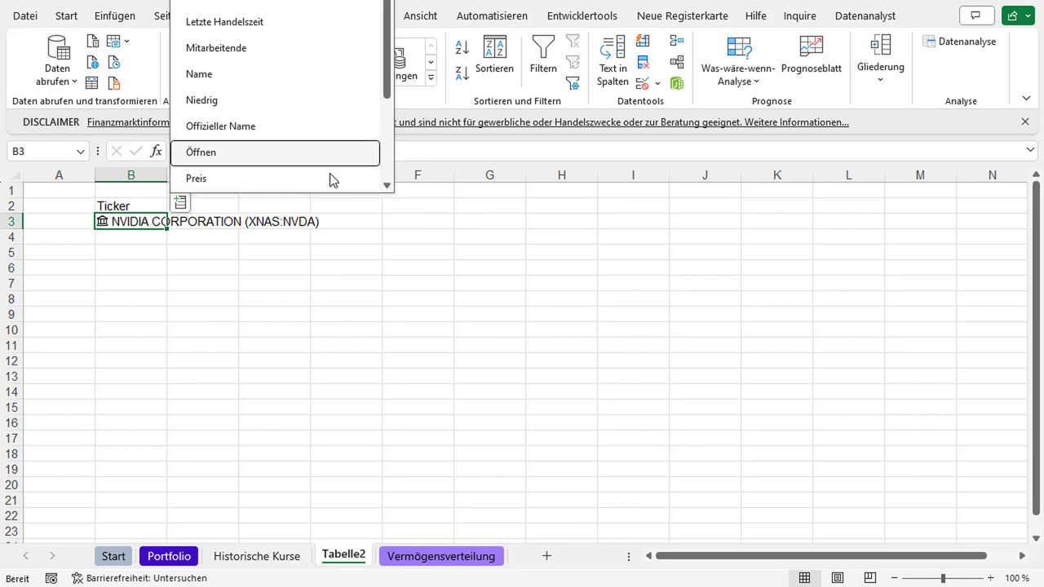
click(477, 256)
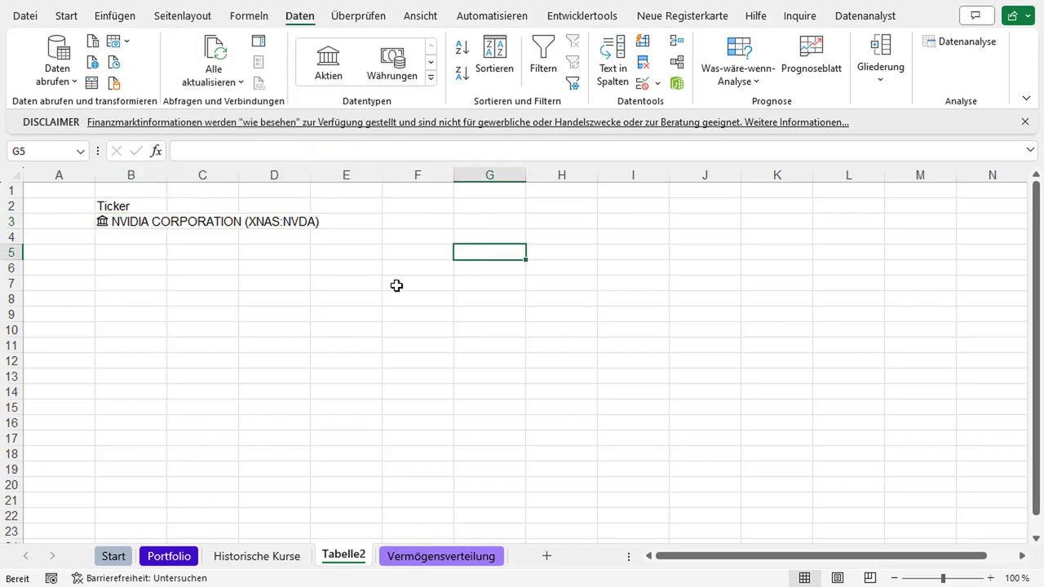
Start =BÖRSENHISTORIE( in cell B5 from the =BÖ autocomplete suggestion.
click(106, 258)
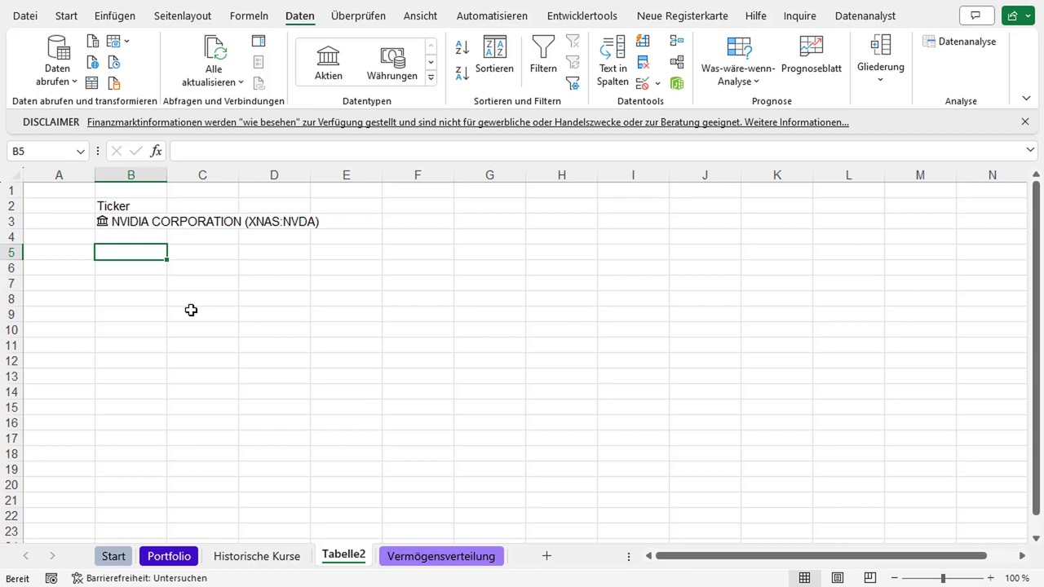
text(=)
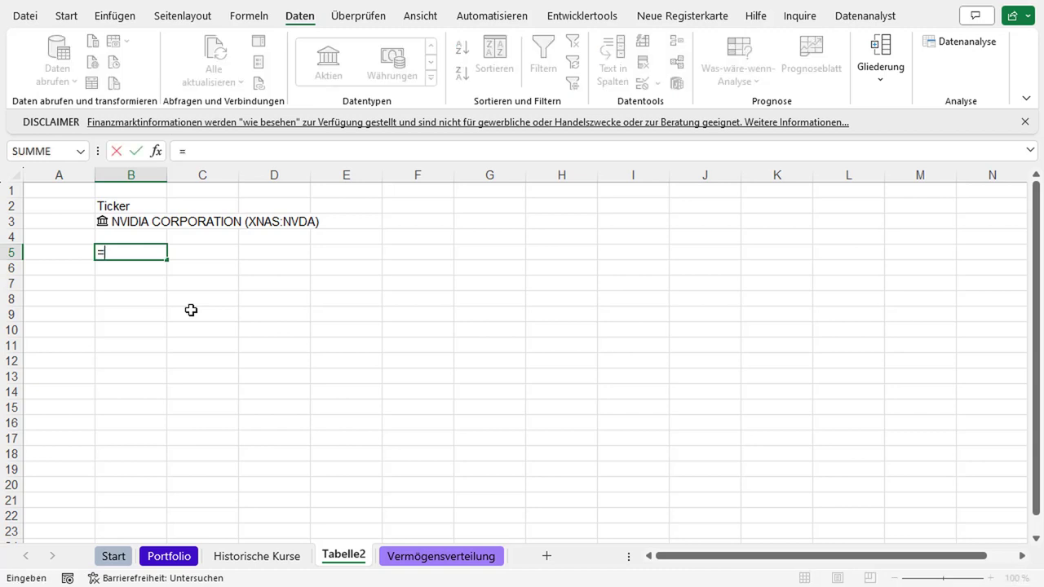
text(BÖ)
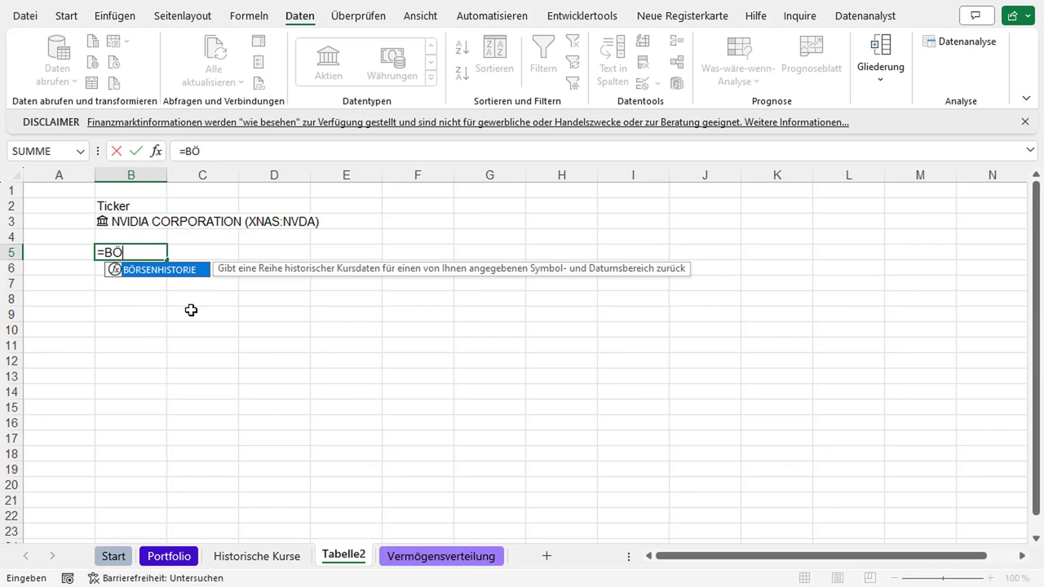
key(Tab)
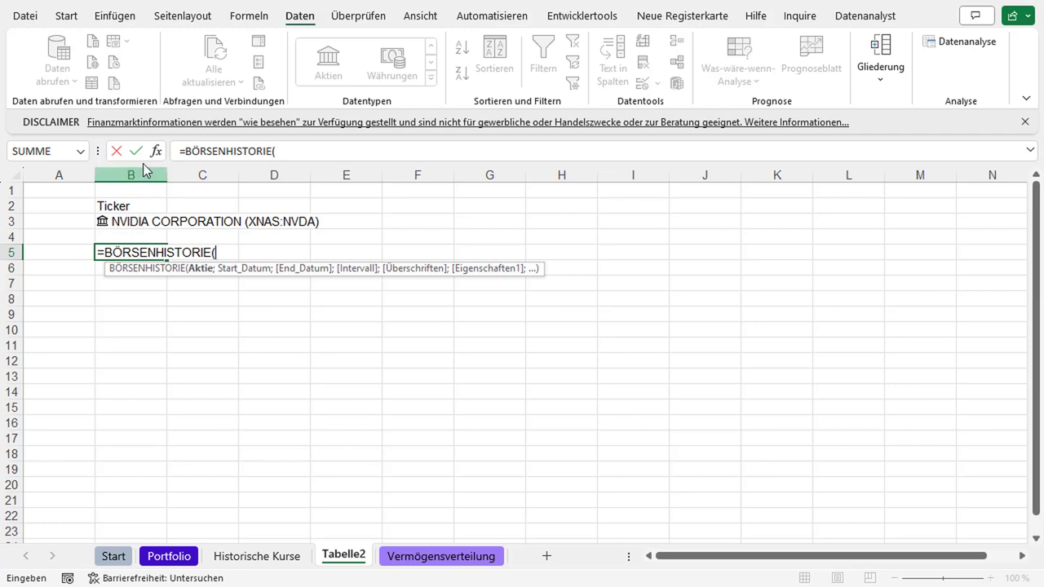
Use B3 as the stock argument and HEUTE()-30 as the start date, then ;HEUTE().
click(131, 221)
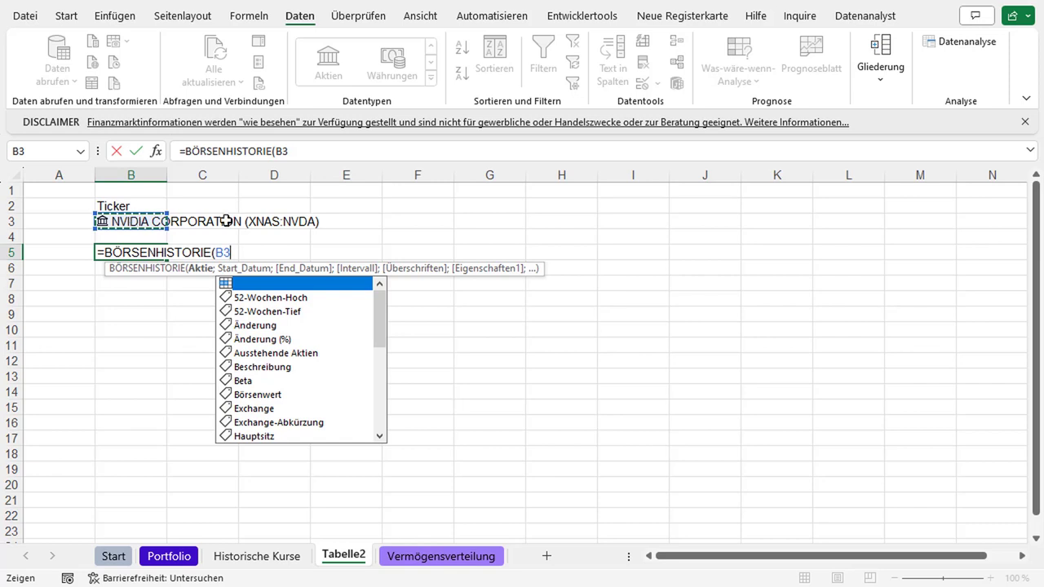
text(;)
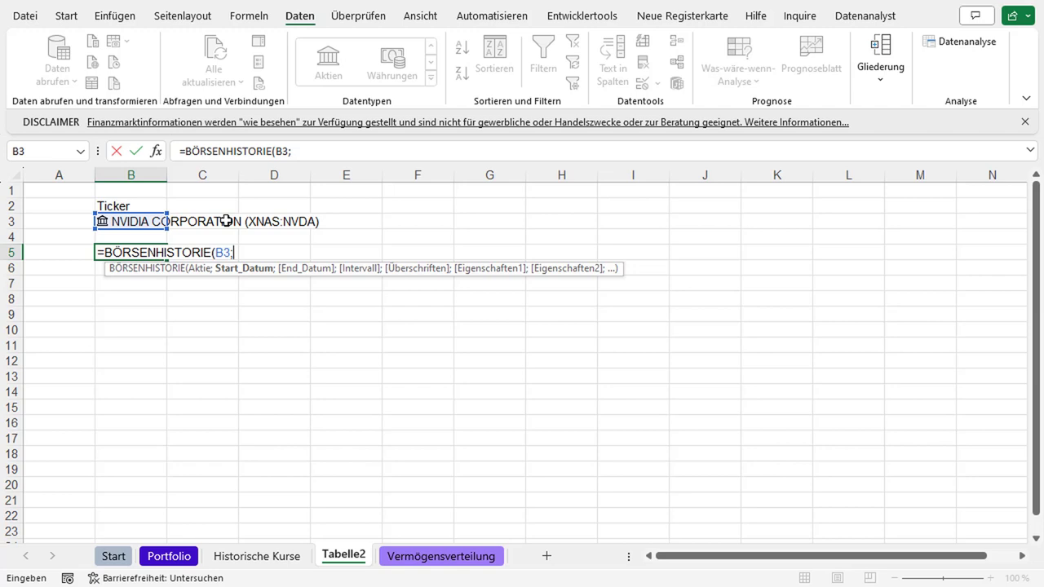
text(H)
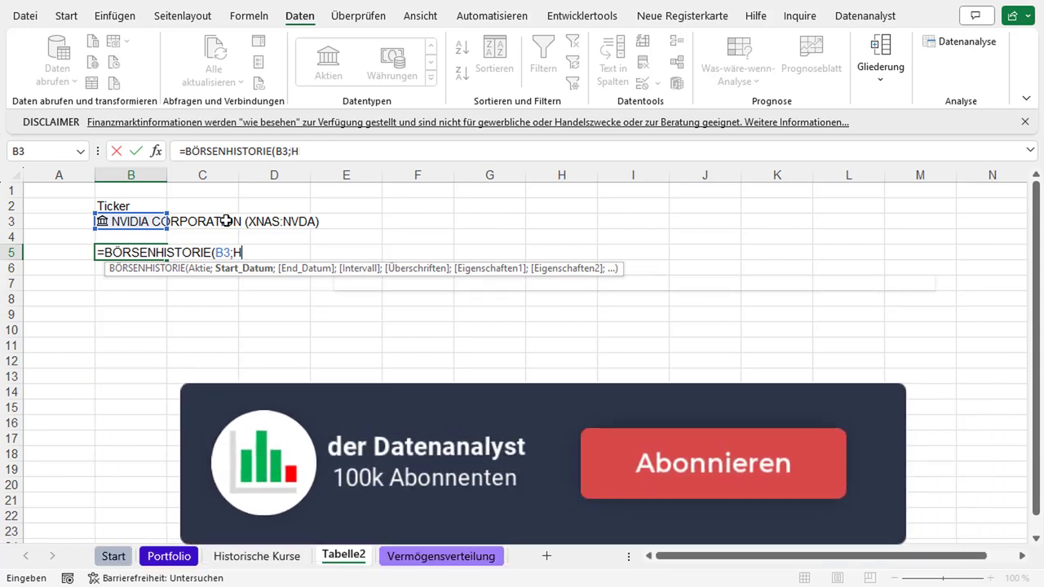
text(EUTE())
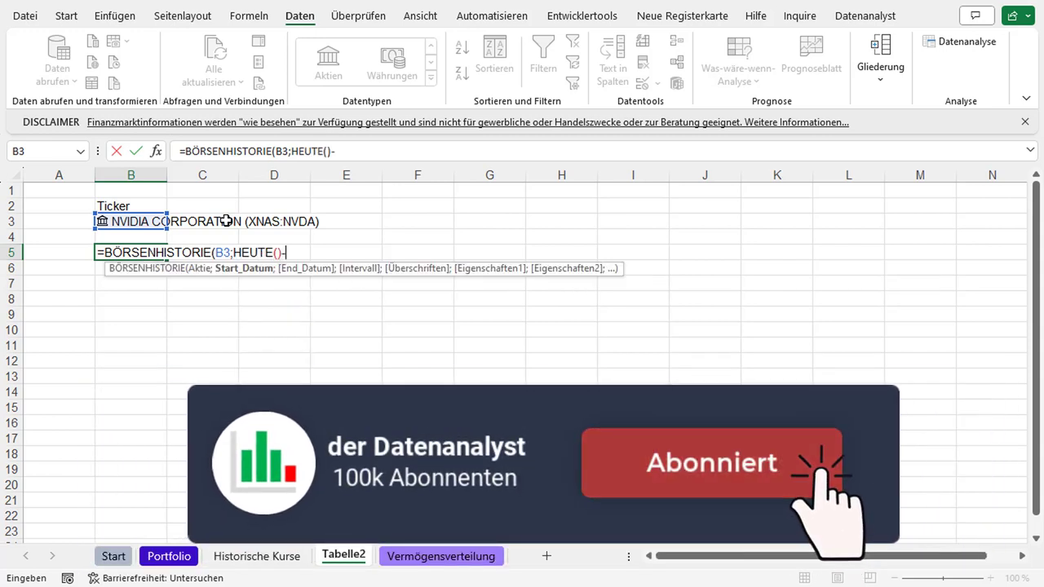
text(-30)
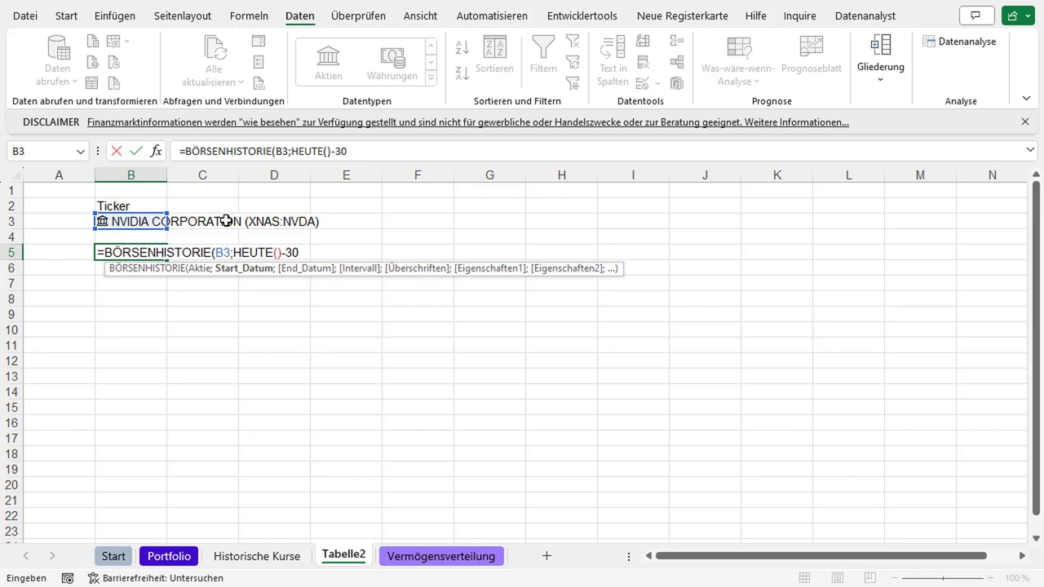
text(;)
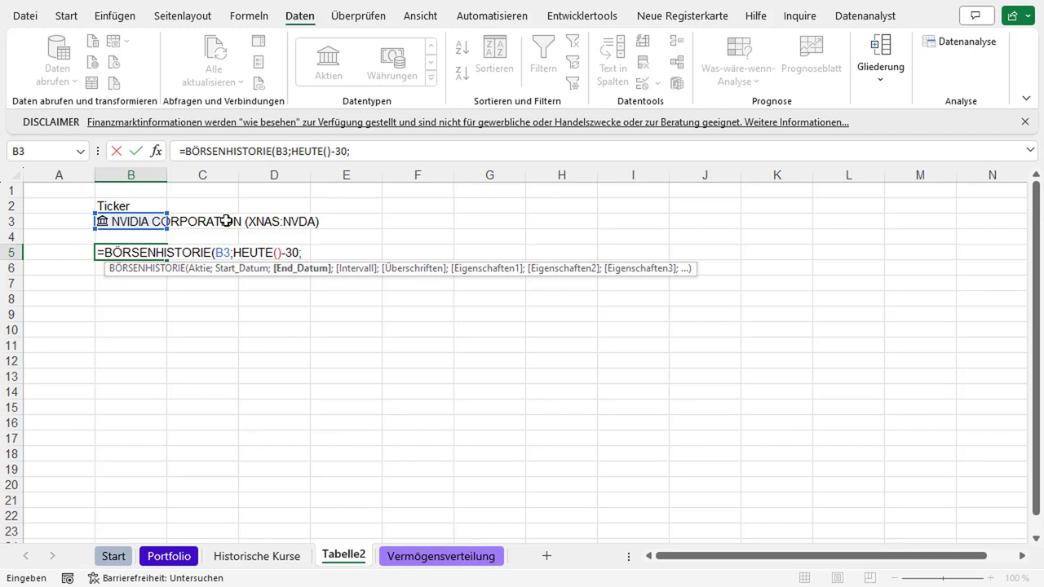
text(HEUTE)
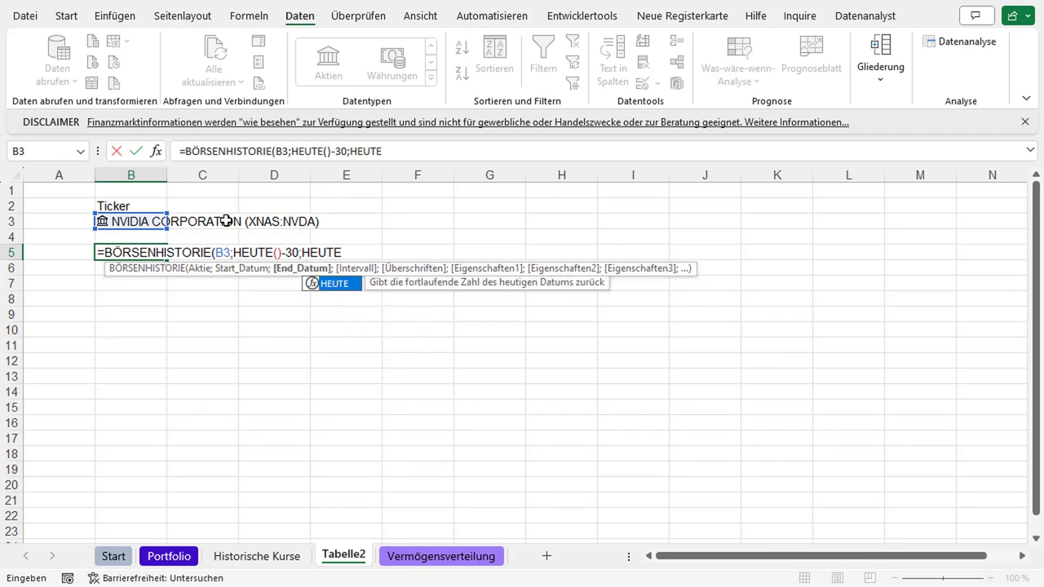
text(())
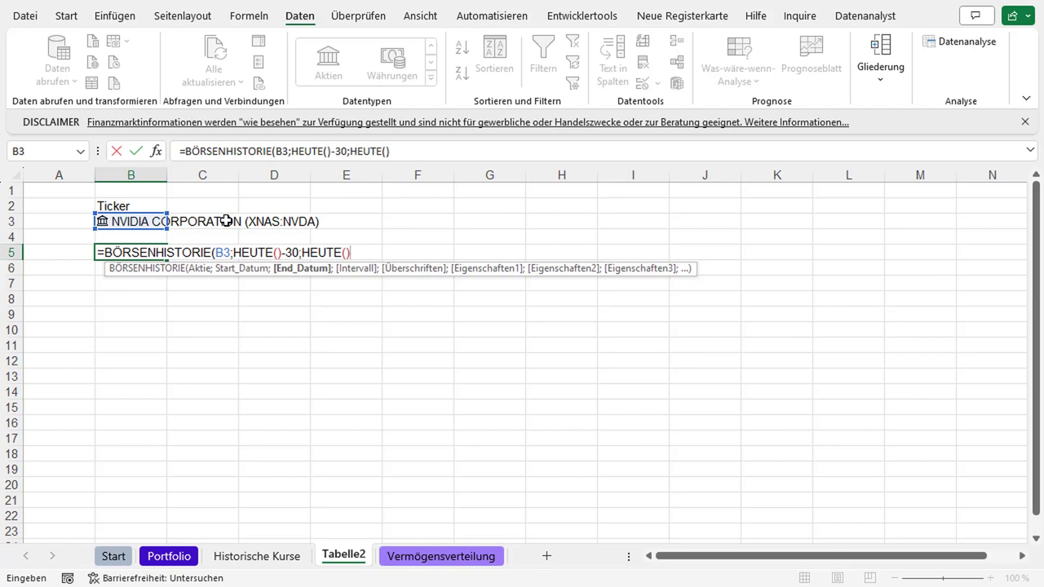
Close the HEUTE() end-date argument and look through the weekly and monthly interval options.
text(;)
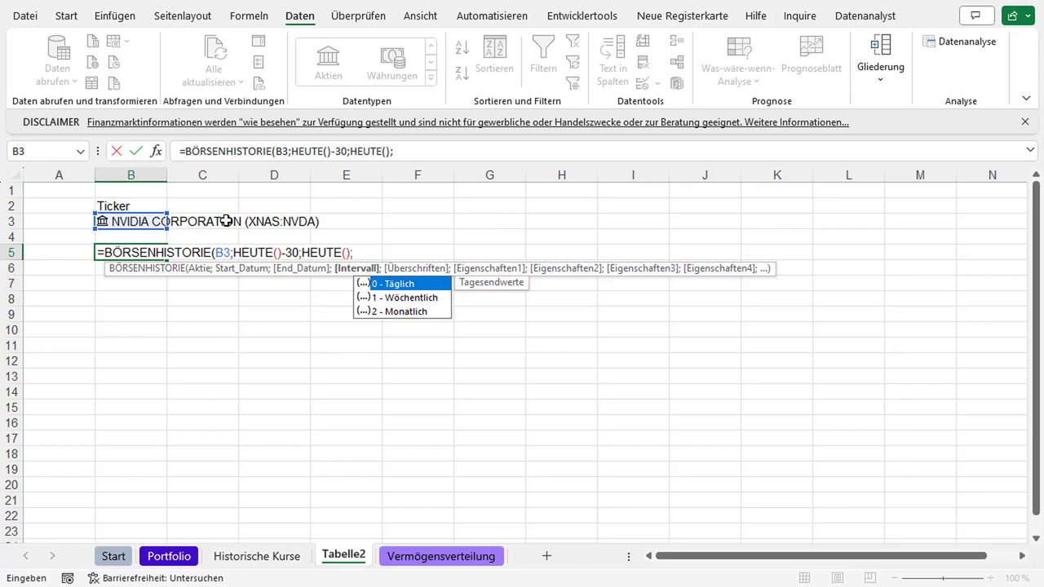
key(Down)
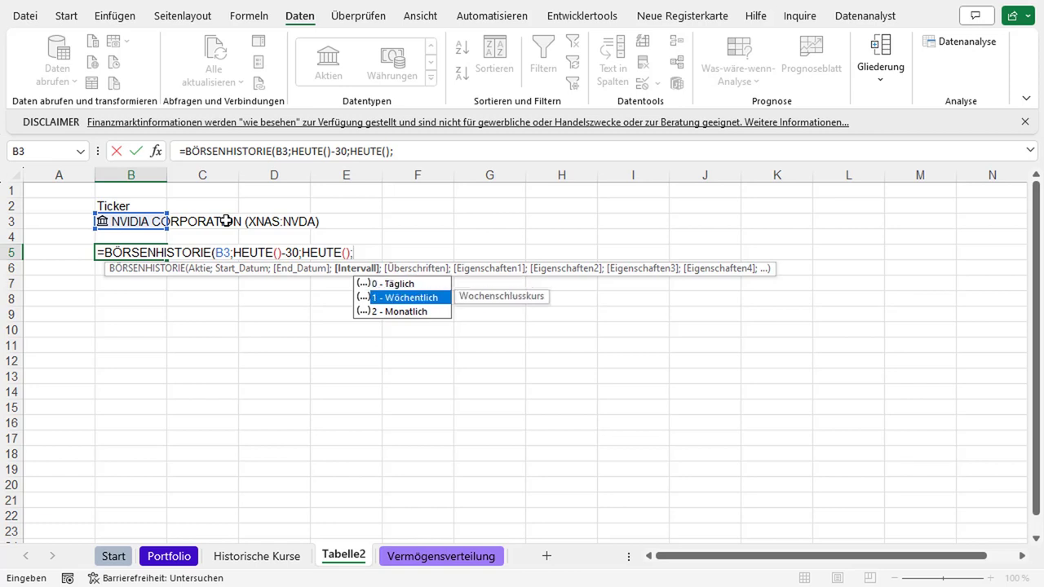
key(Down)
Set the interval to 0 - Täglich and the headers argument to 1.
key(Up)
key(Up)
key(Tab)
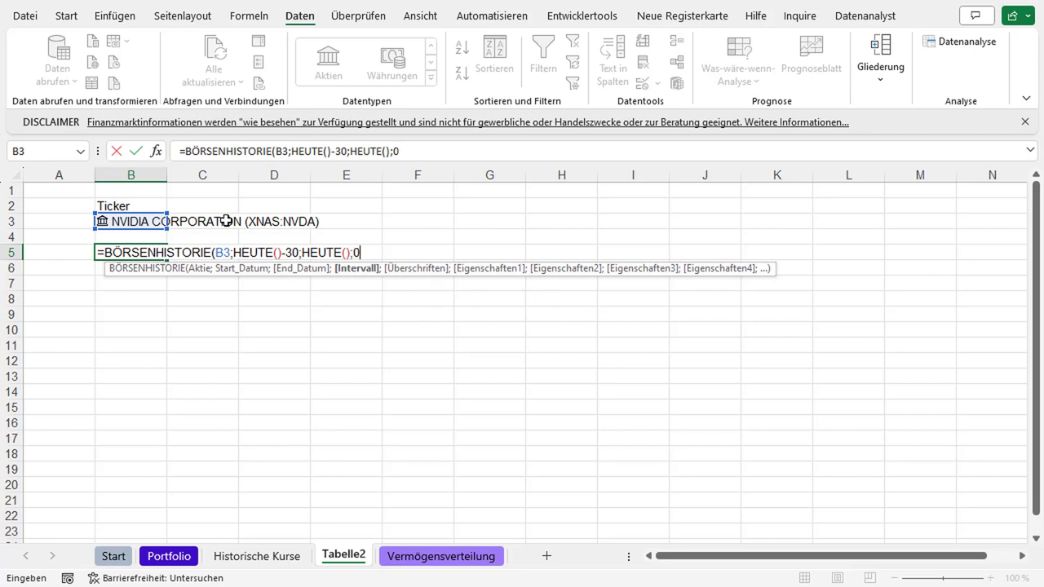
text(;)
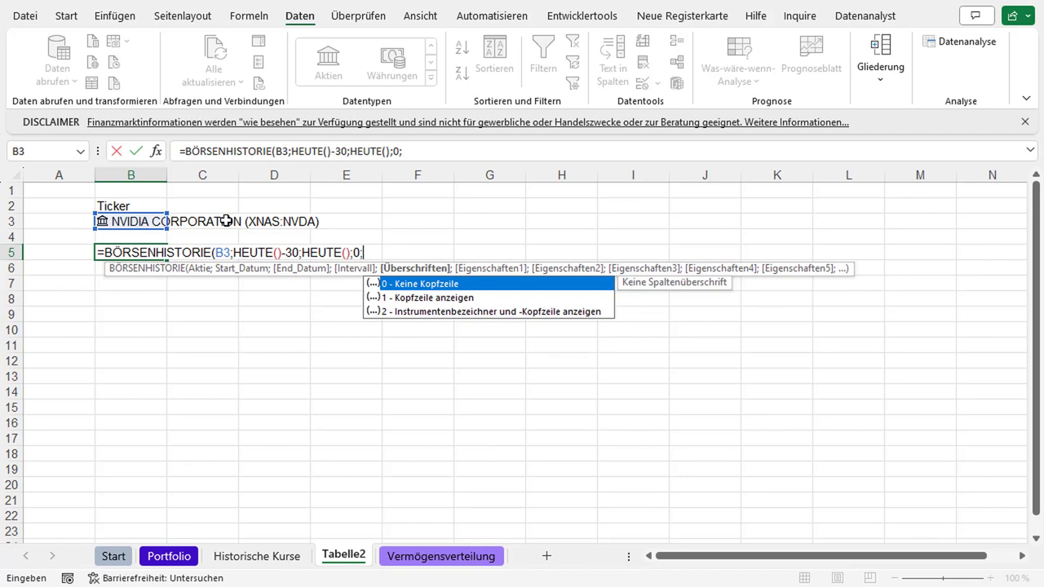
key(Down)
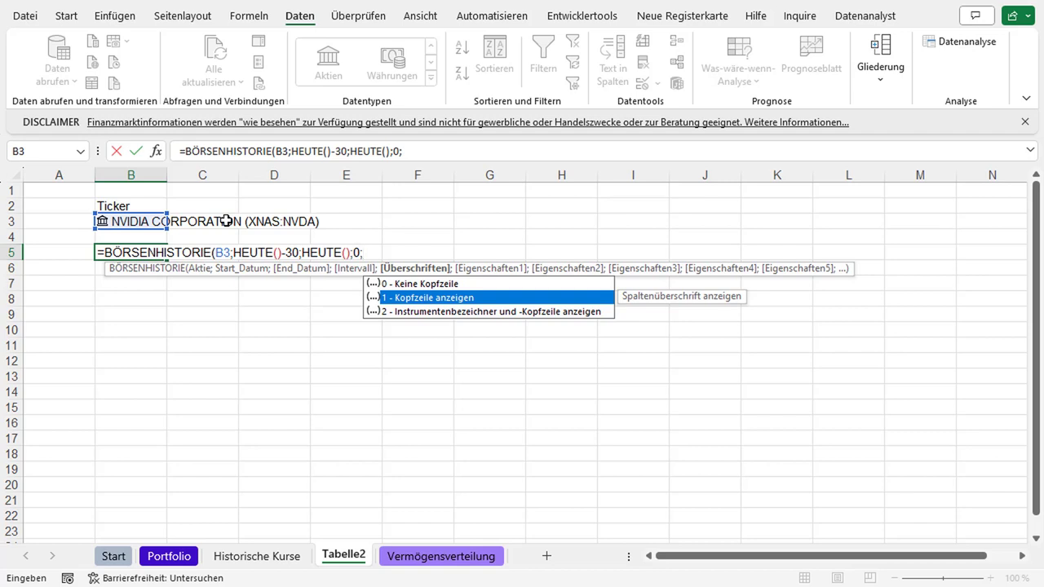
text(1)
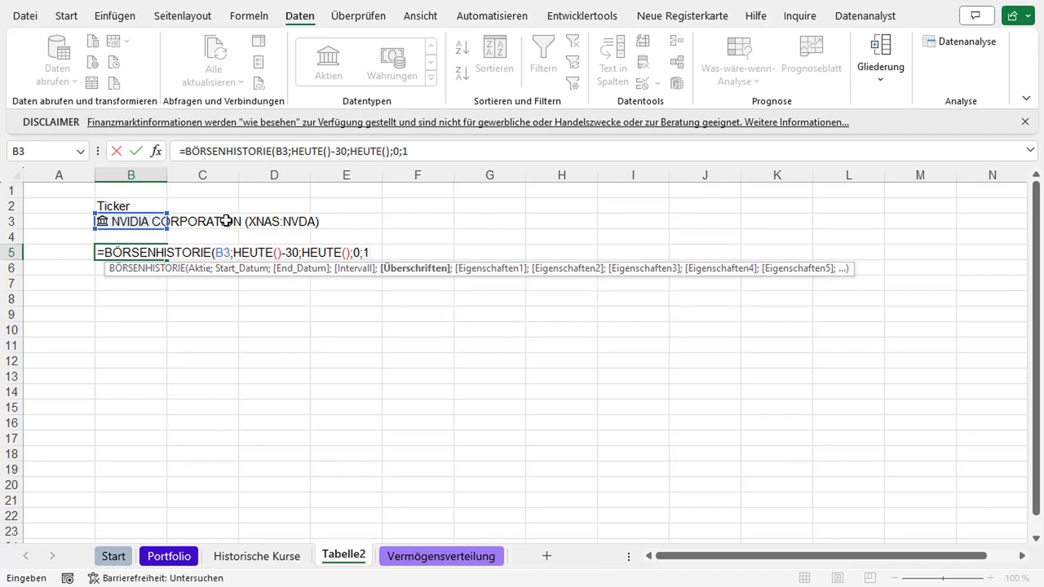
text(;)
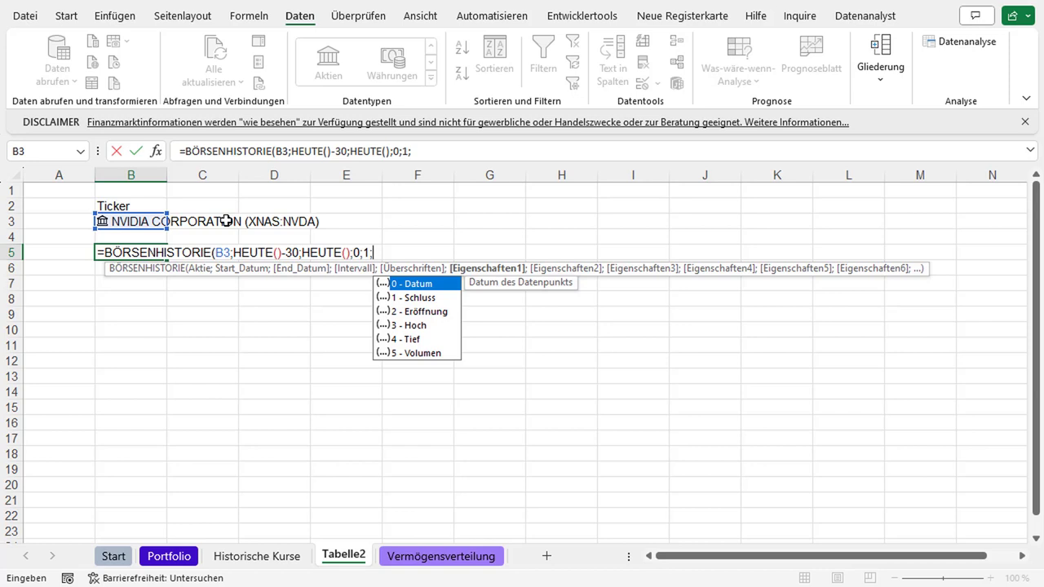
Add properties 0 (Datum) and 1 (Schluss), close the parenthesis and enter the formula.
text(0)
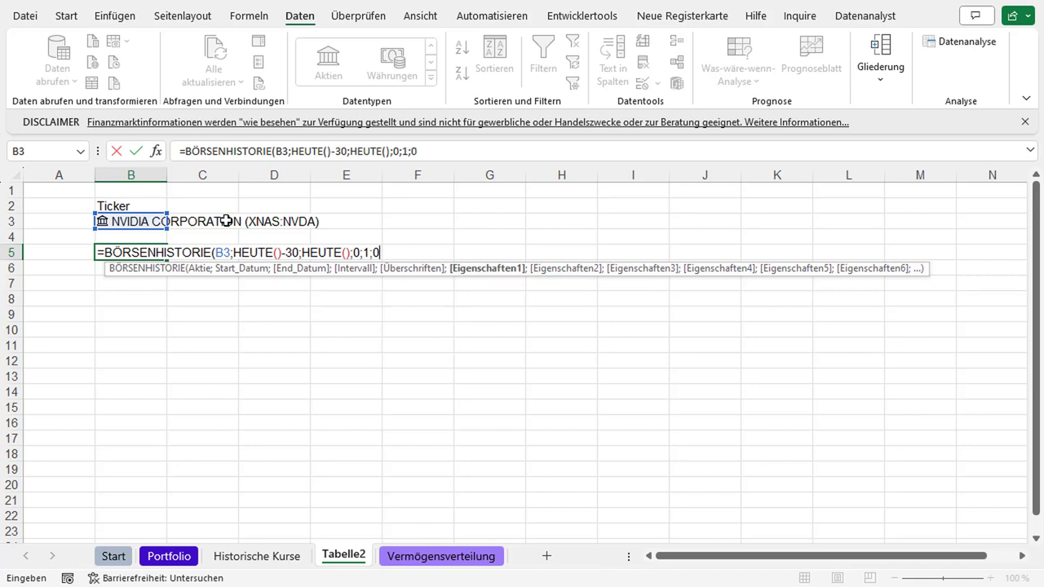
text(;)
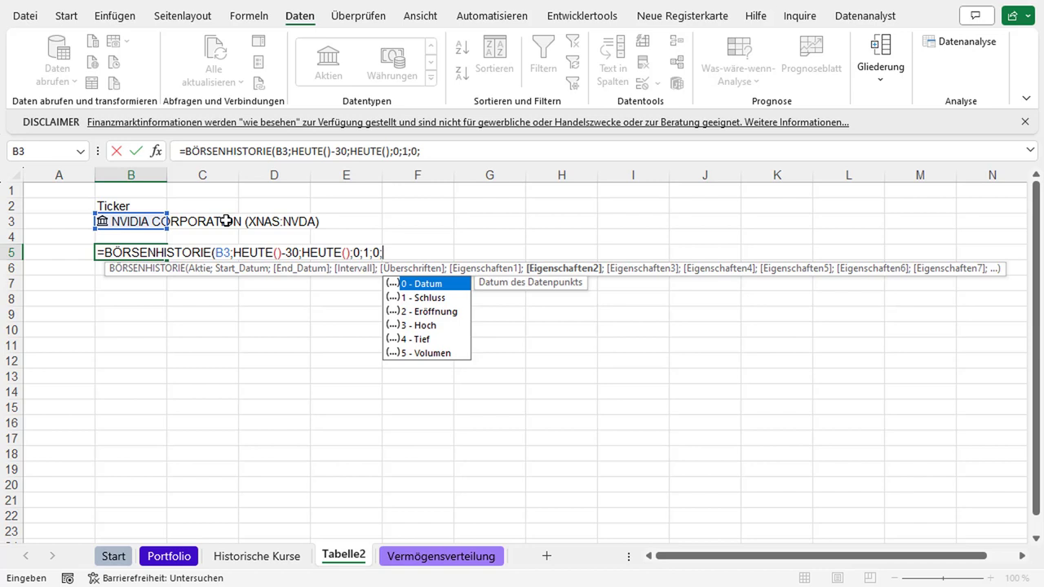
key(Down)
key(Tab)
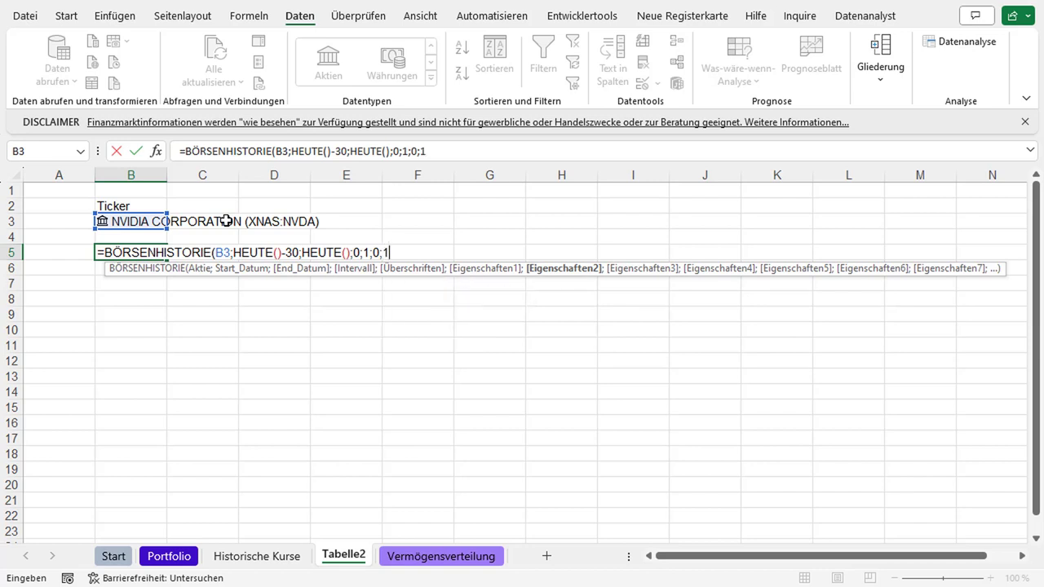
text())
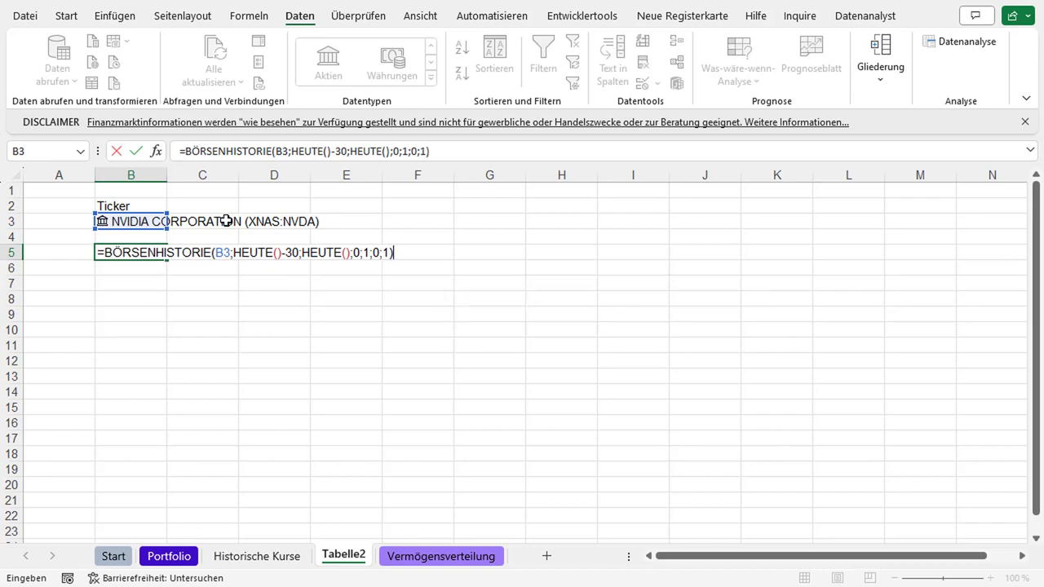
key(Return)
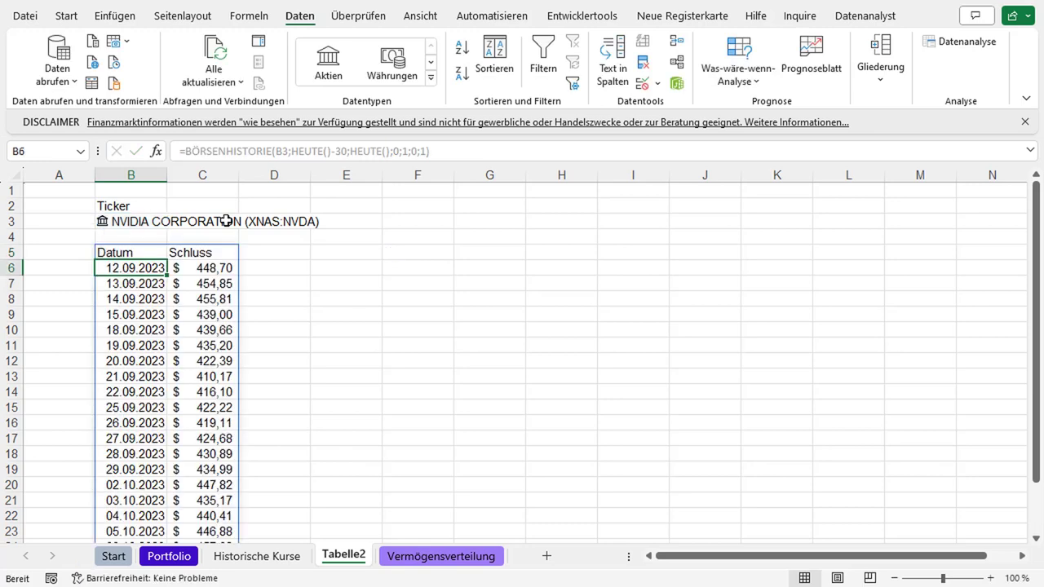
Step through the spilled Datum and Schluss cells and return to B5.
key(Up)
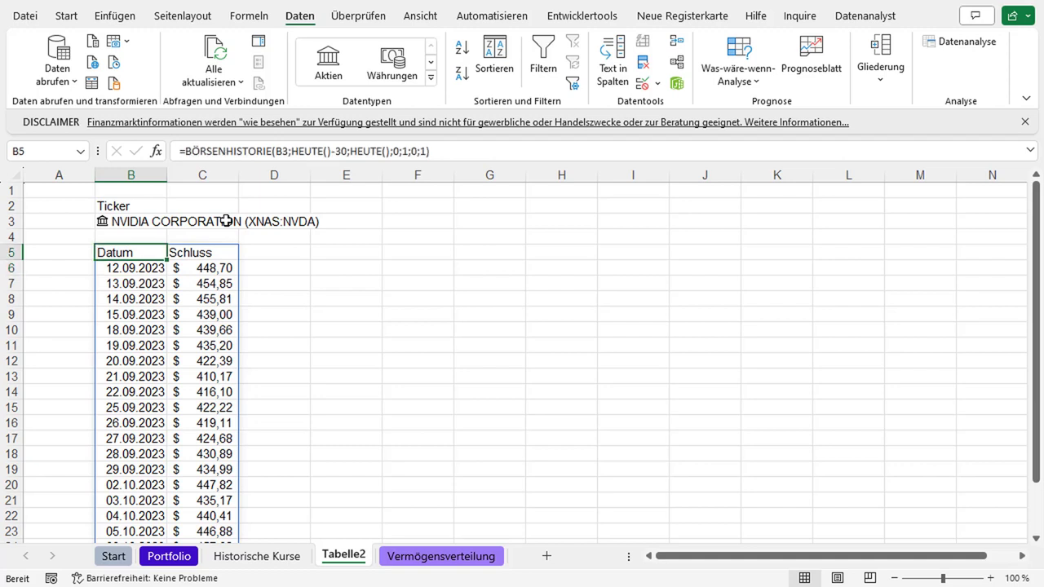
key(Right)
key(Down)
key(Down)
key(Left)
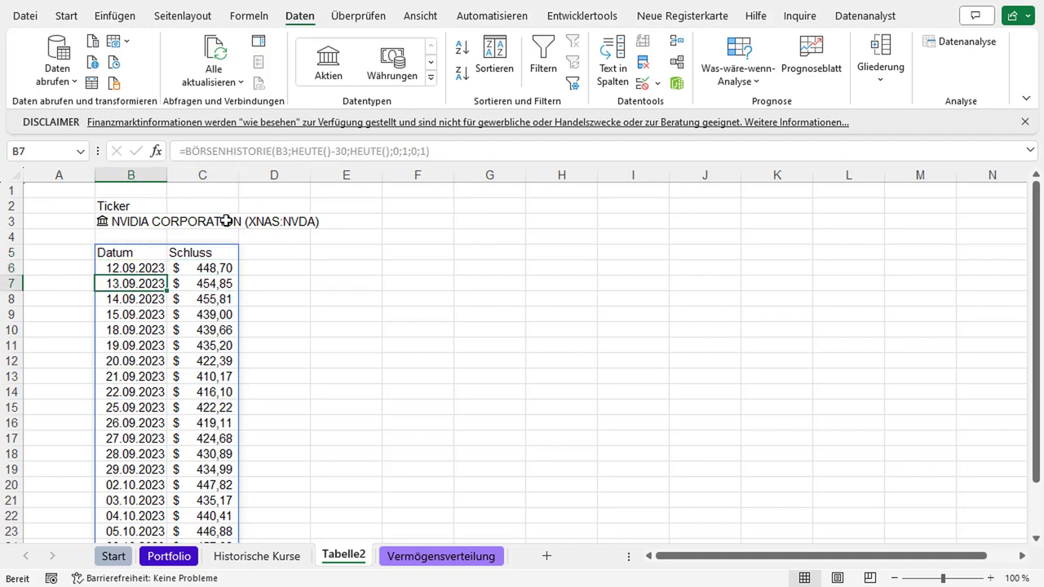
key(Down)
key(Down)
key(Down)
key(Down)
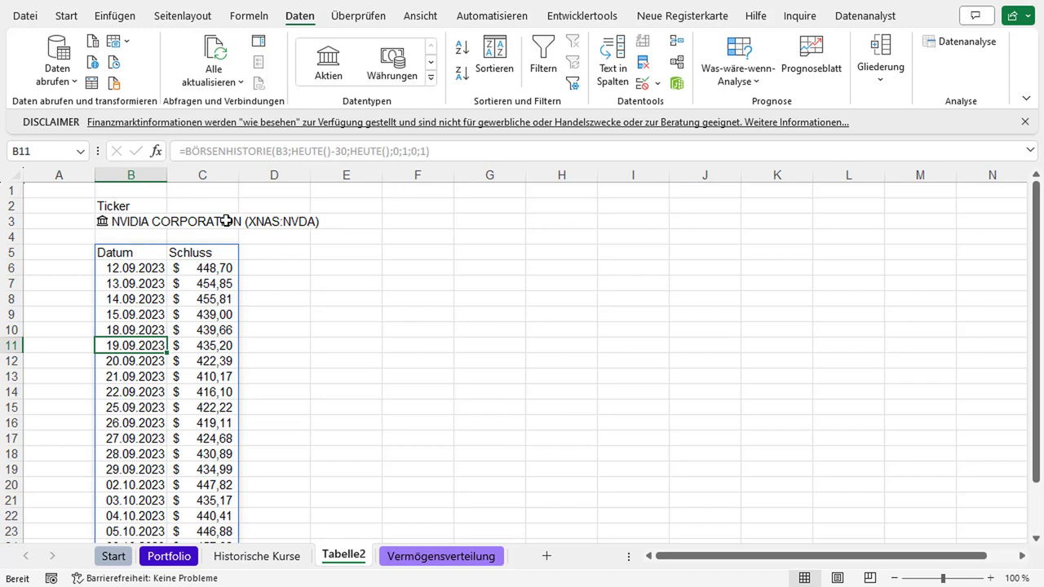
key(Up)
key(Up)
key(Up)
key(Up)
key(Up)
key(Up)
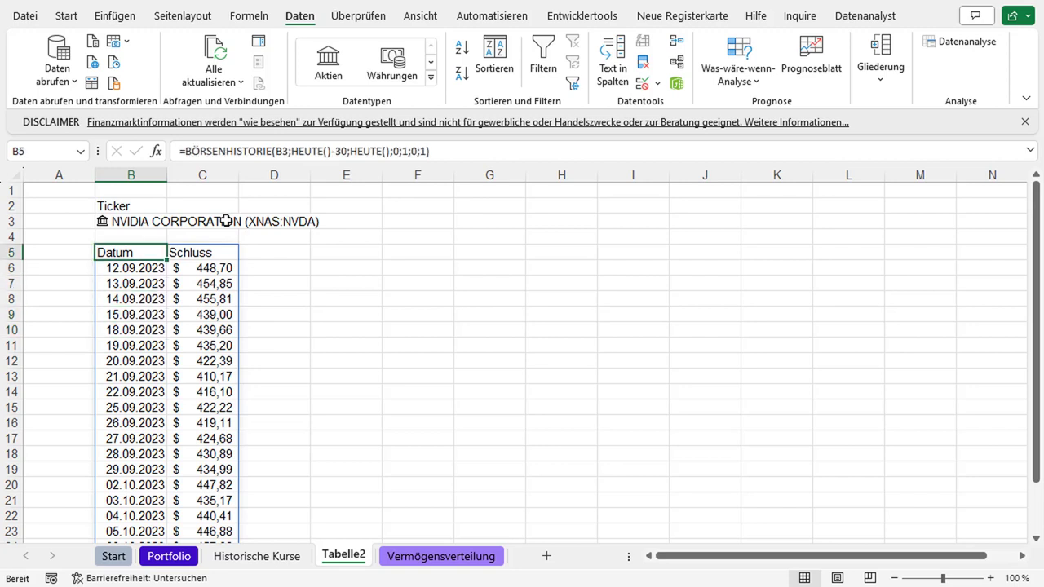
Reopen the B5 formula and add the Eröffnung (2) and Hoch (3) properties.
click(429, 152)
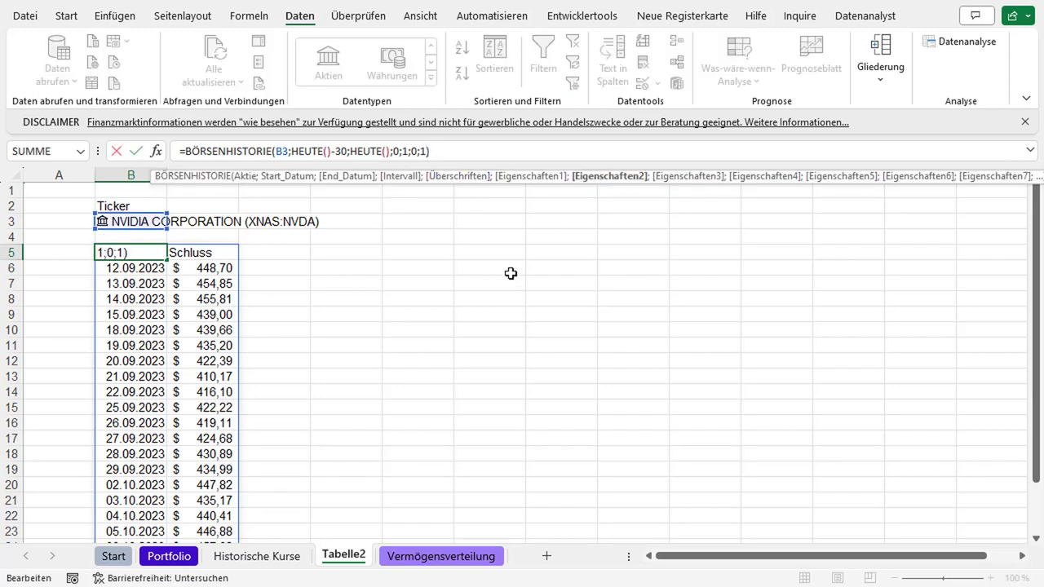
text(;)
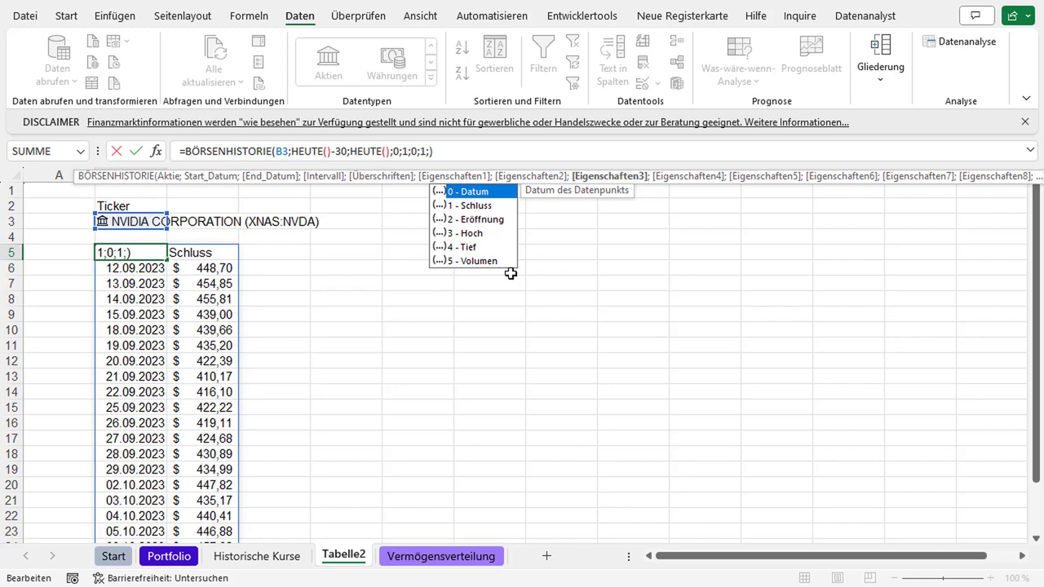
key(Down)
key(Down)
key(Tab)
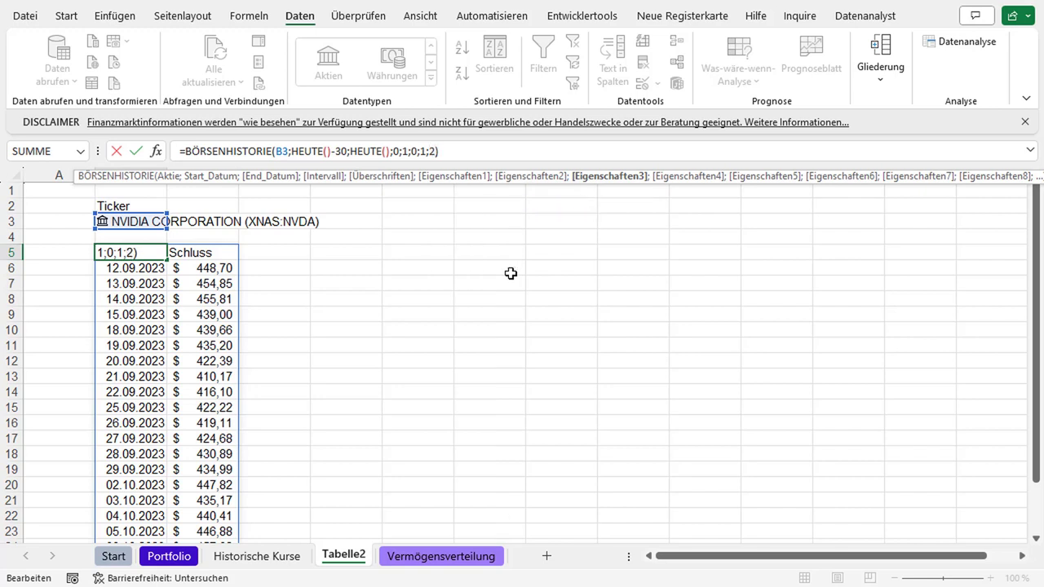
text(;)
key(Down)
key(Down)
key(Down)
key(Tab)
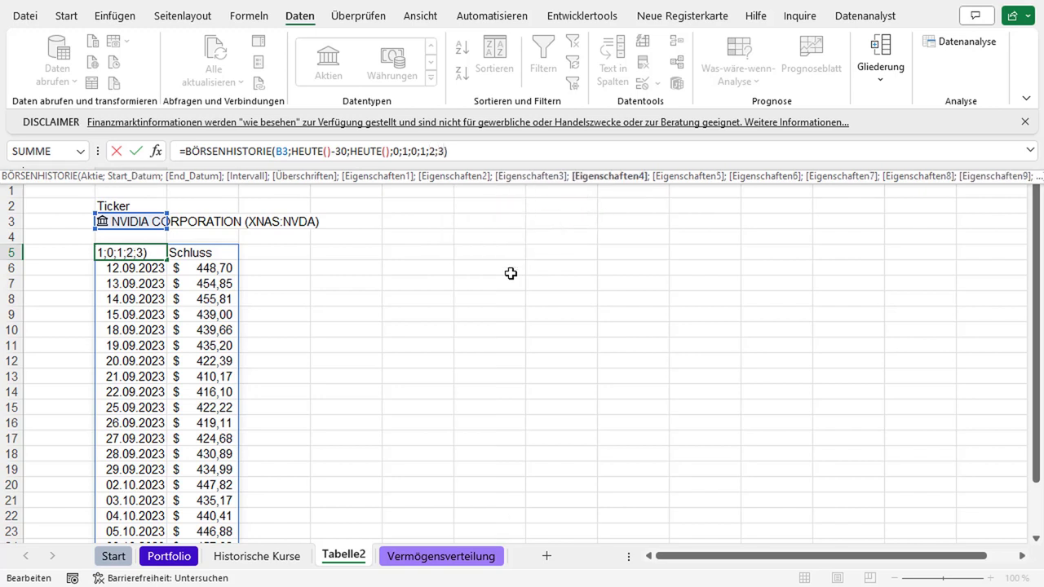
Add the Tief (4) and Volumen (5) properties and enter the formula.
text(;)
key(Down)
key(Down)
key(Down)
key(Down)
key(Tab)
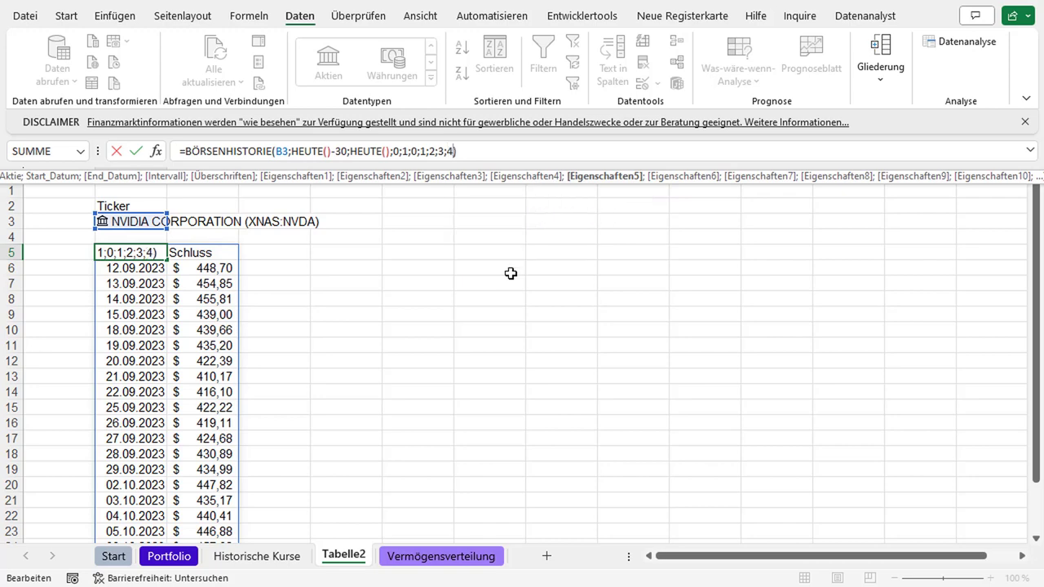
text(;)
key(Down)
key(Down)
key(Down)
key(Down)
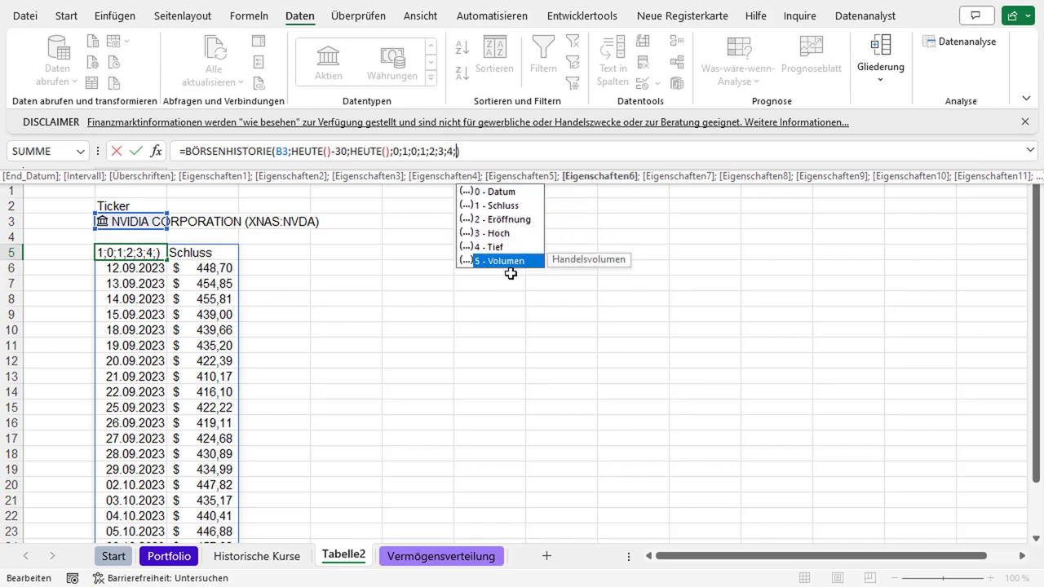
key(Tab)
key(Return)
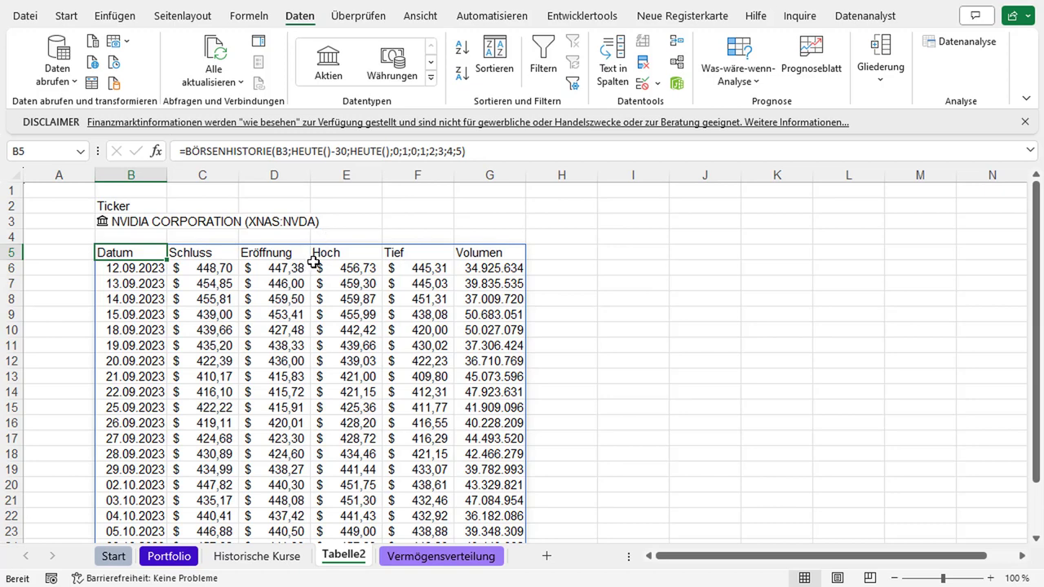
Check the Schluss and Datum headers, then select the price table from B5 to G27.
click(206, 252)
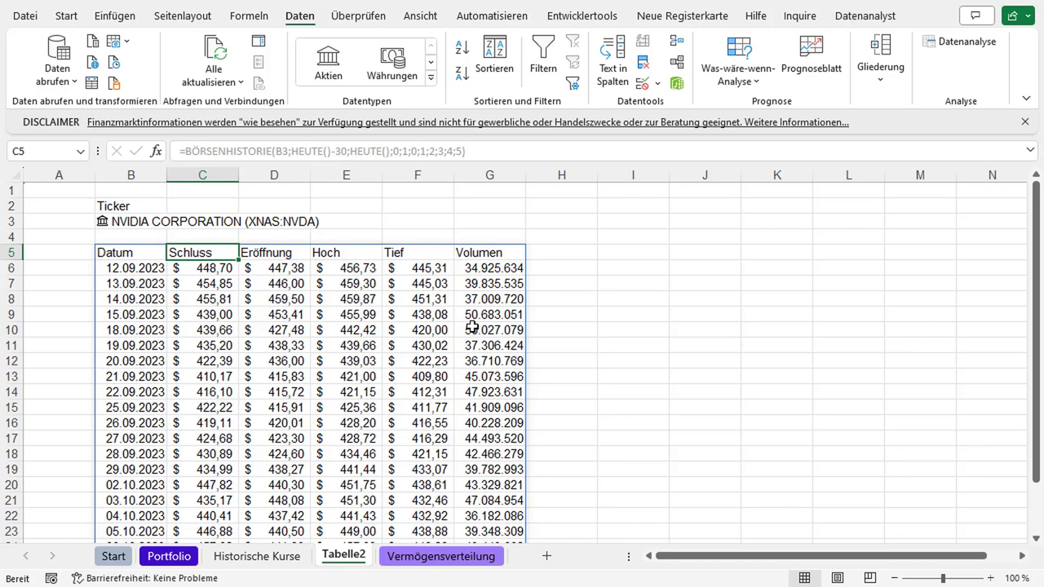
click(129, 255)
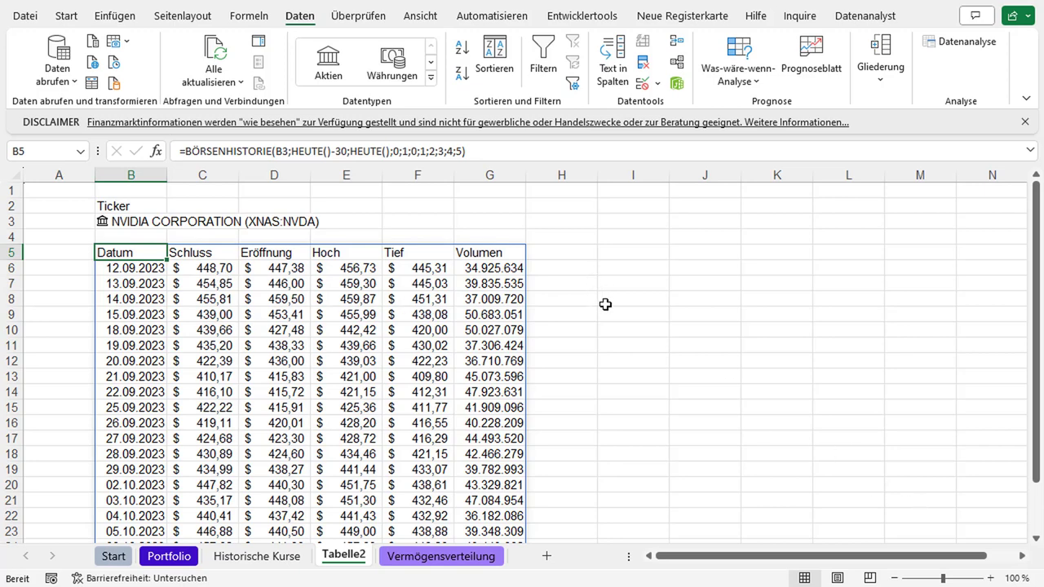
click(1021, 555)
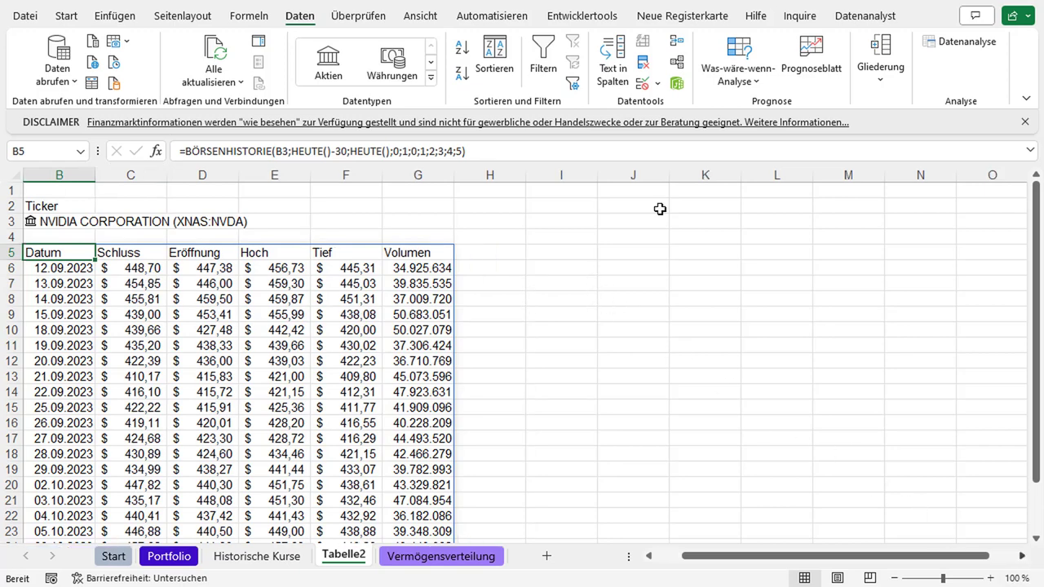
click(518, 253)
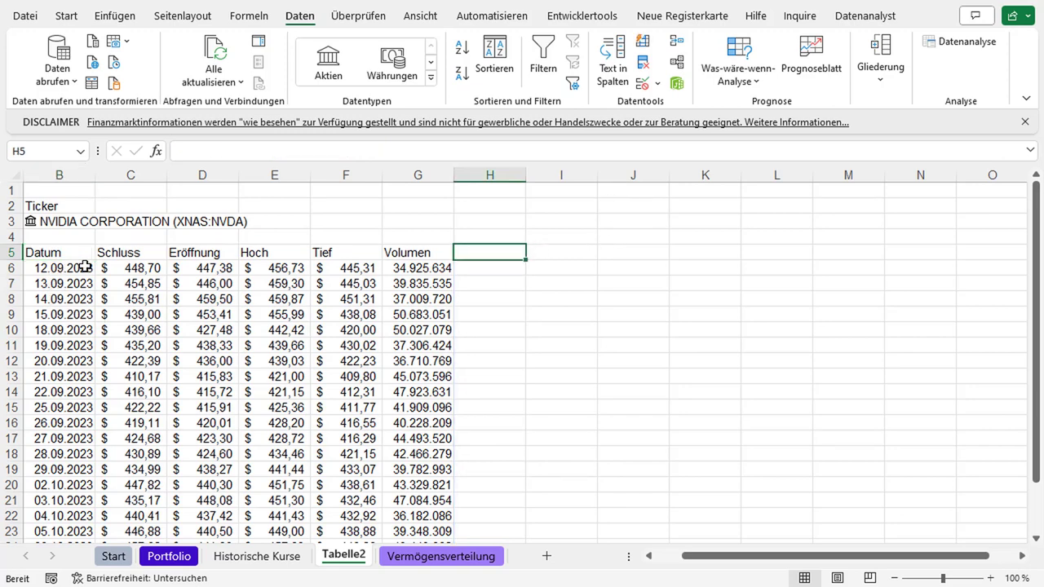
drag(69, 253, 436, 563)
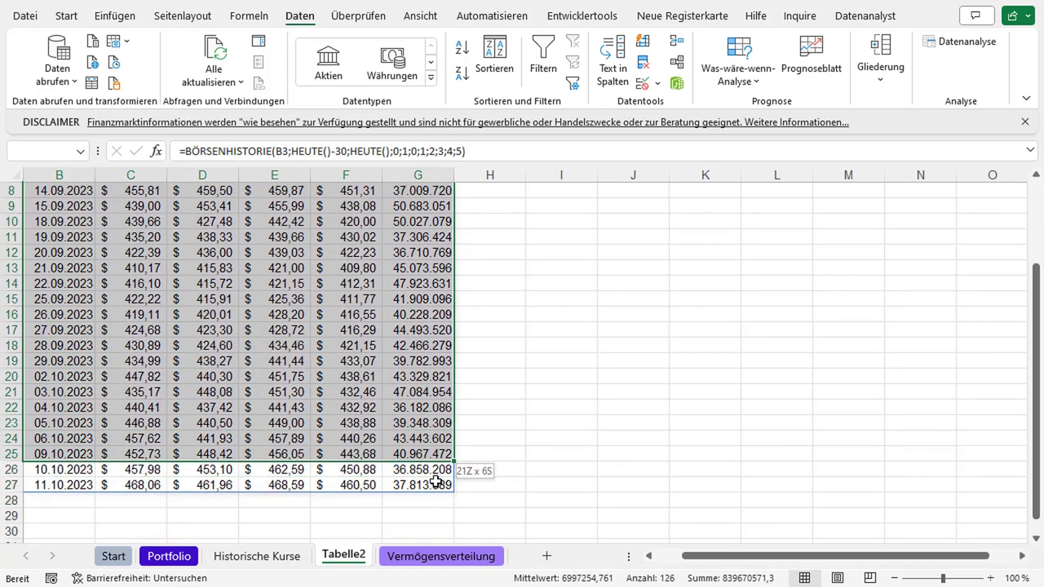
drag(436, 563, 361, 385)
scroll(361, 385, up, 3)
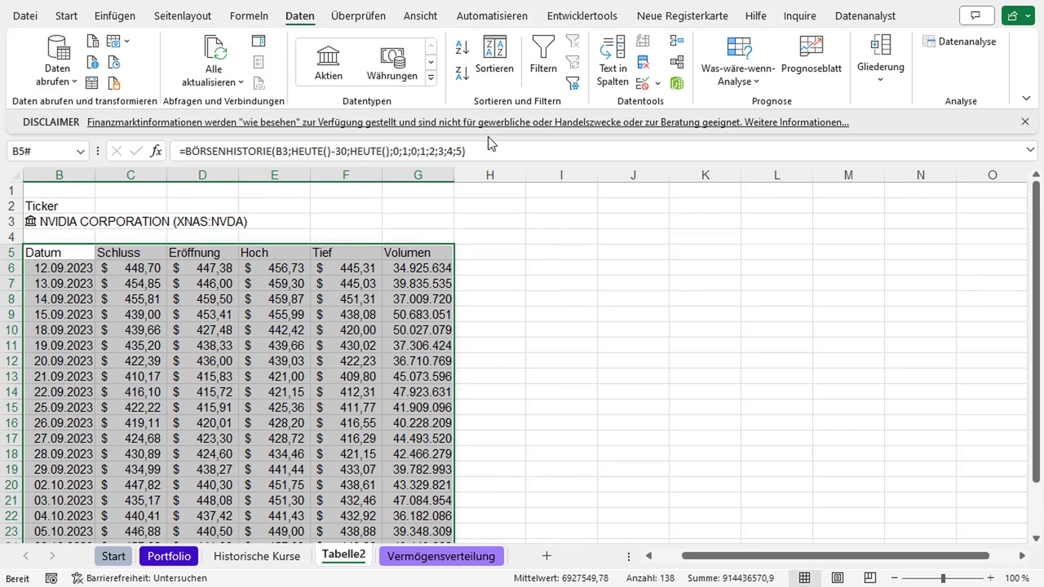
Preview the Eröffnungs-Höchst-Tiefst-Schlusskurs stock chart under Empfohlene Diagramme > Kurs, then cancel.
click(116, 18)
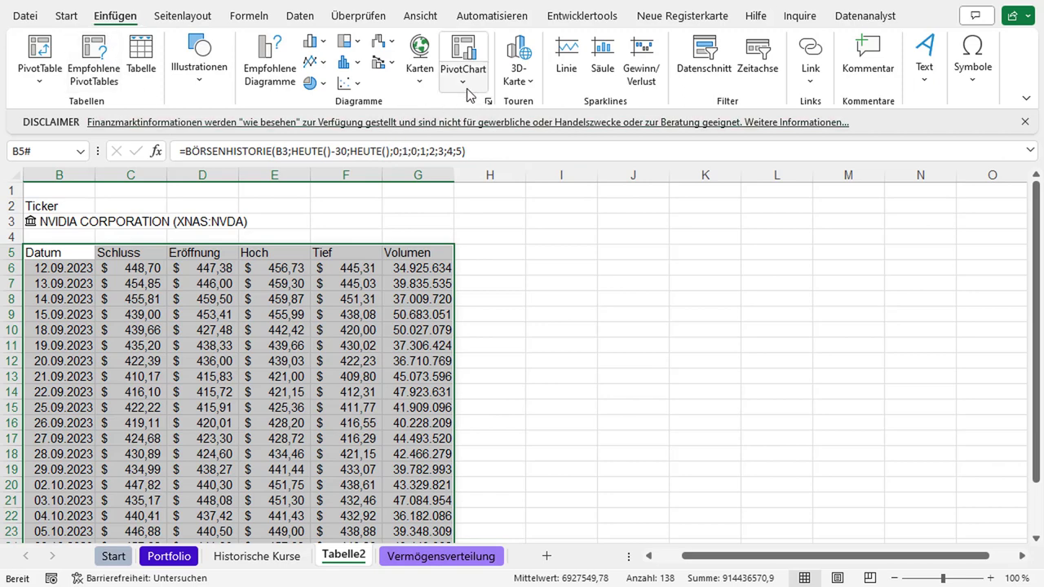
click(271, 80)
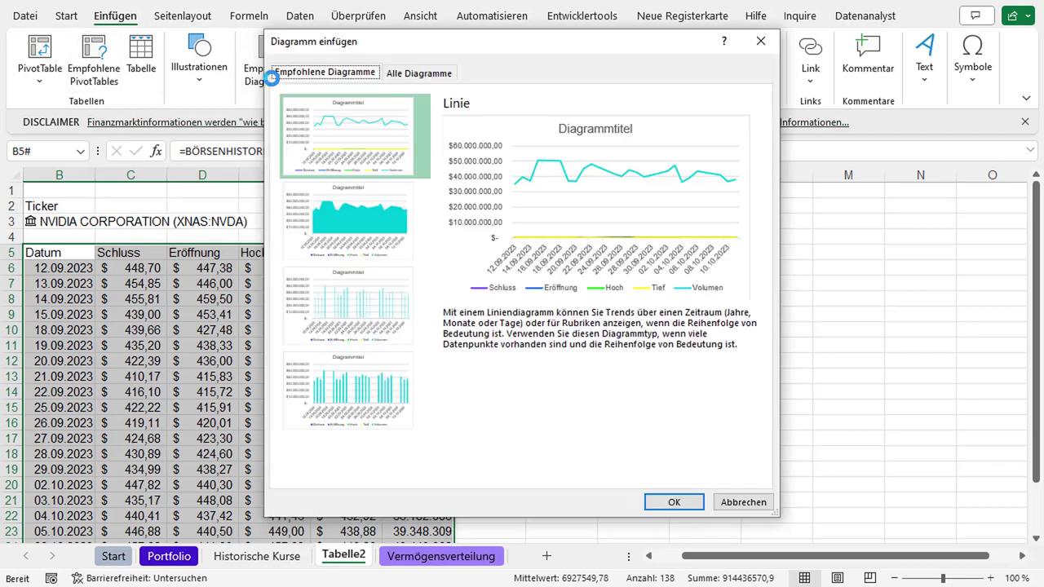
click(419, 73)
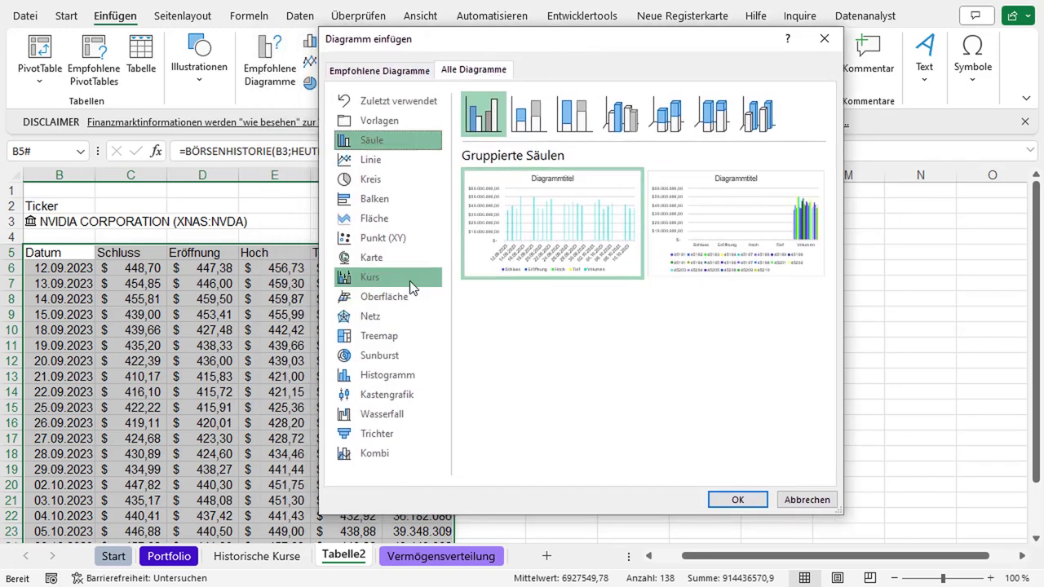
click(368, 280)
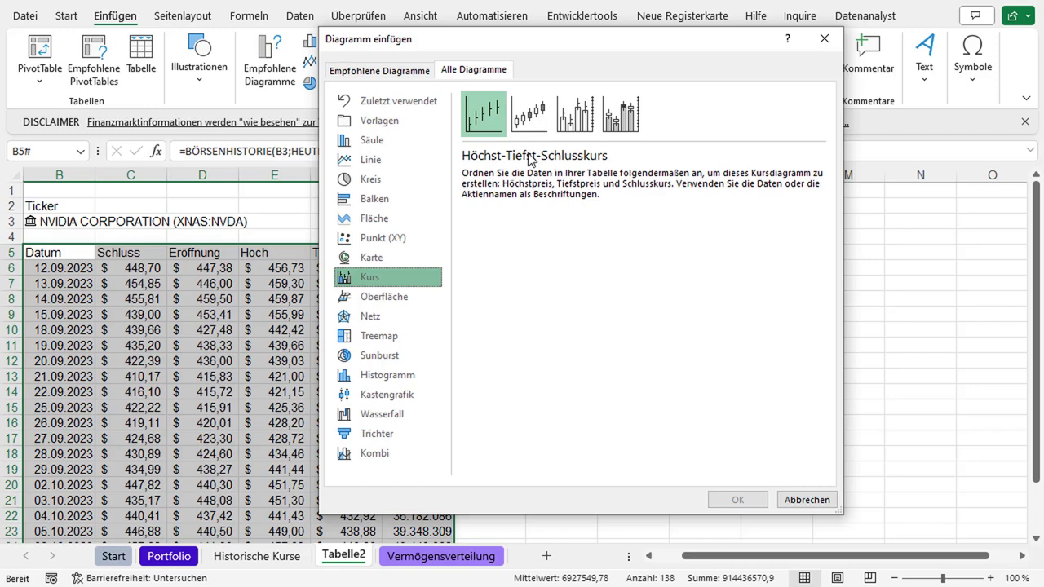
click(545, 127)
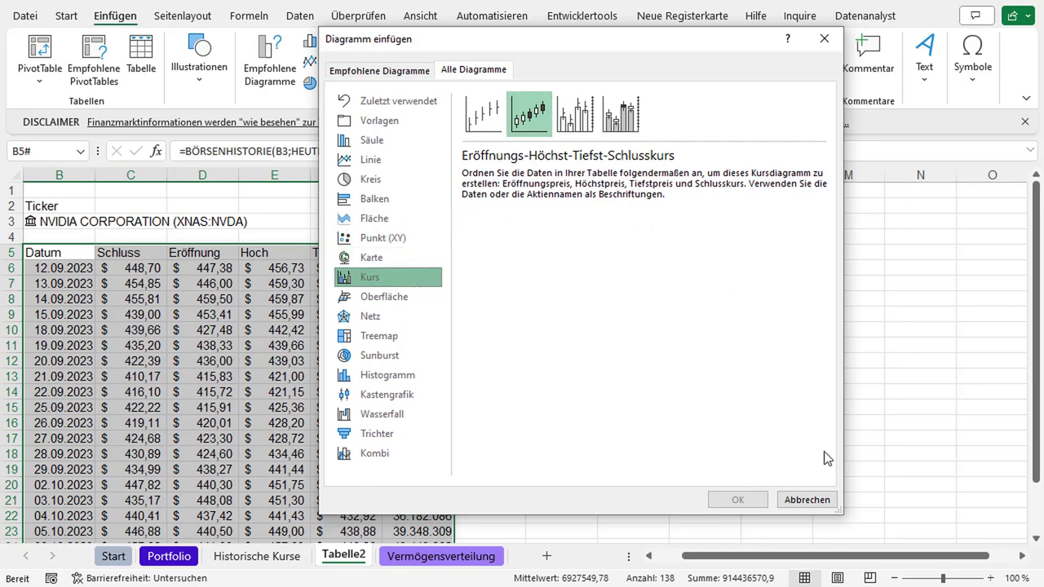
click(818, 500)
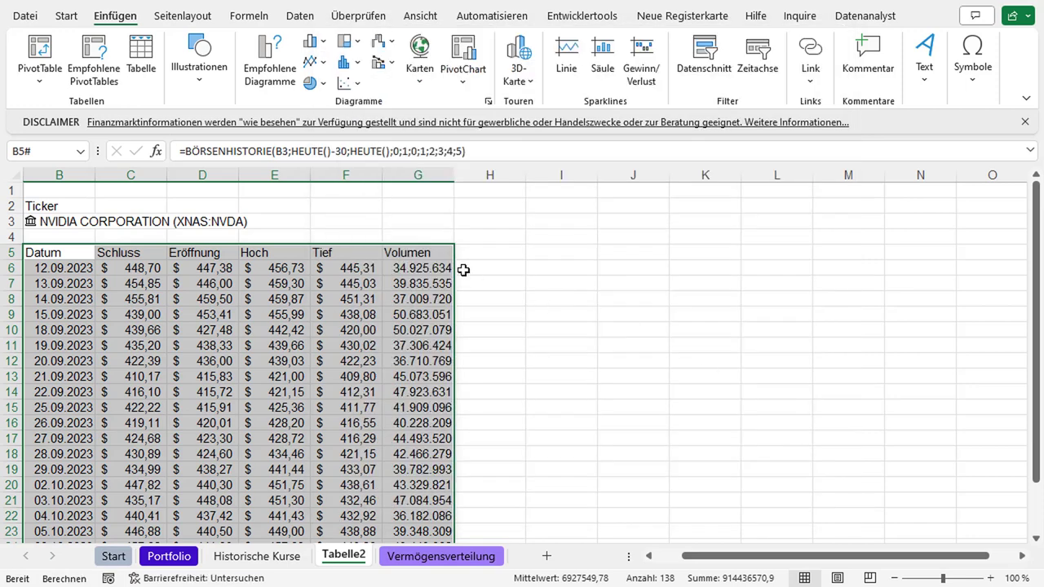
Pick the open-high-low-close stock chart again from the full chart list, then cancel.
click(450, 222)
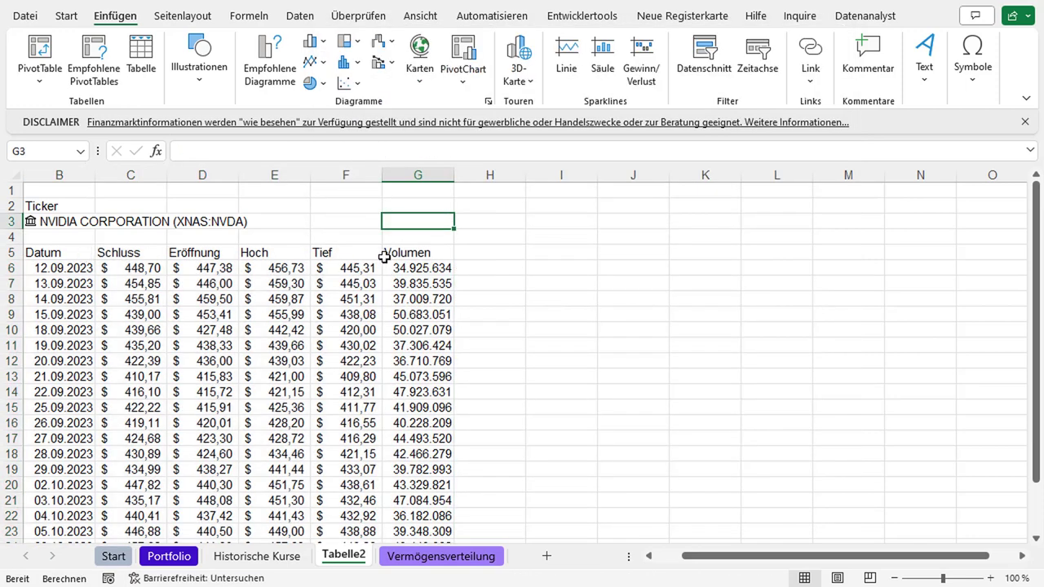
click(500, 258)
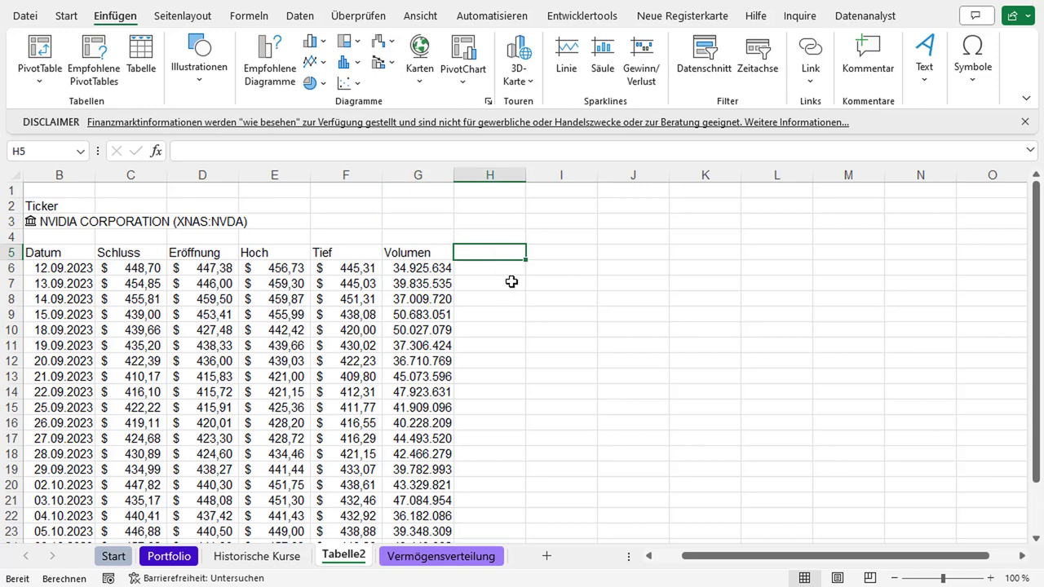
click(348, 62)
click(418, 240)
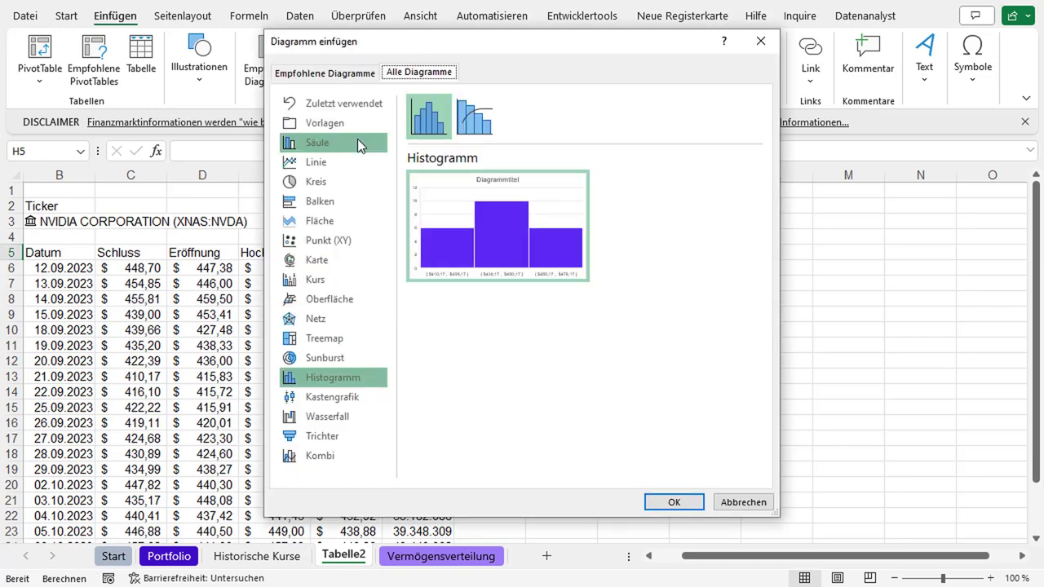
click(342, 280)
click(474, 116)
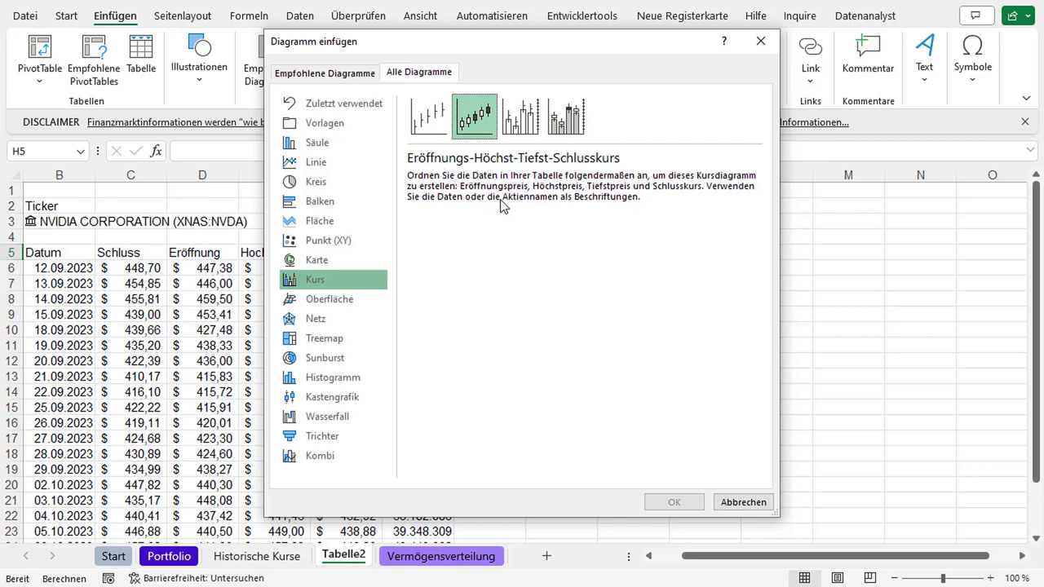
click(740, 503)
Select the price table and preview the stock chart types, cancelling without inserting a chart.
click(79, 254)
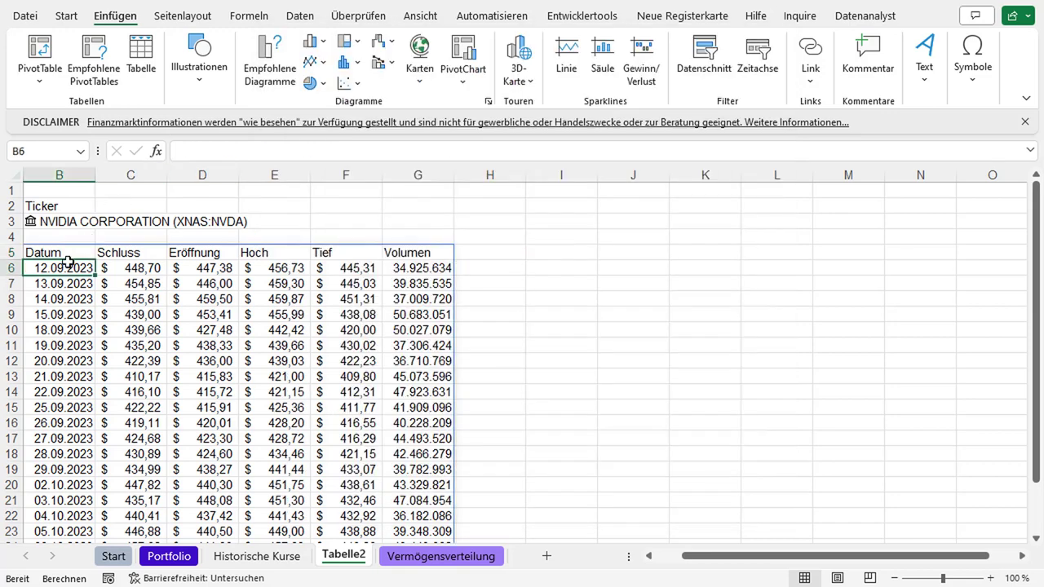
mouse_move(229, 285)
mouse_down()
mouse_move(424, 430)
mouse_move(424, 531)
mouse_up()
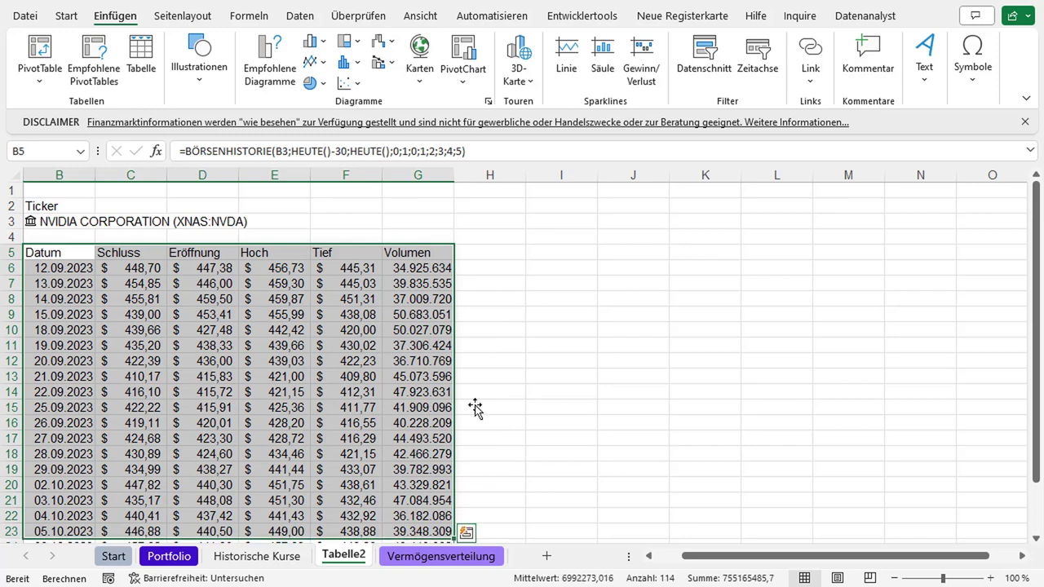
click(1027, 121)
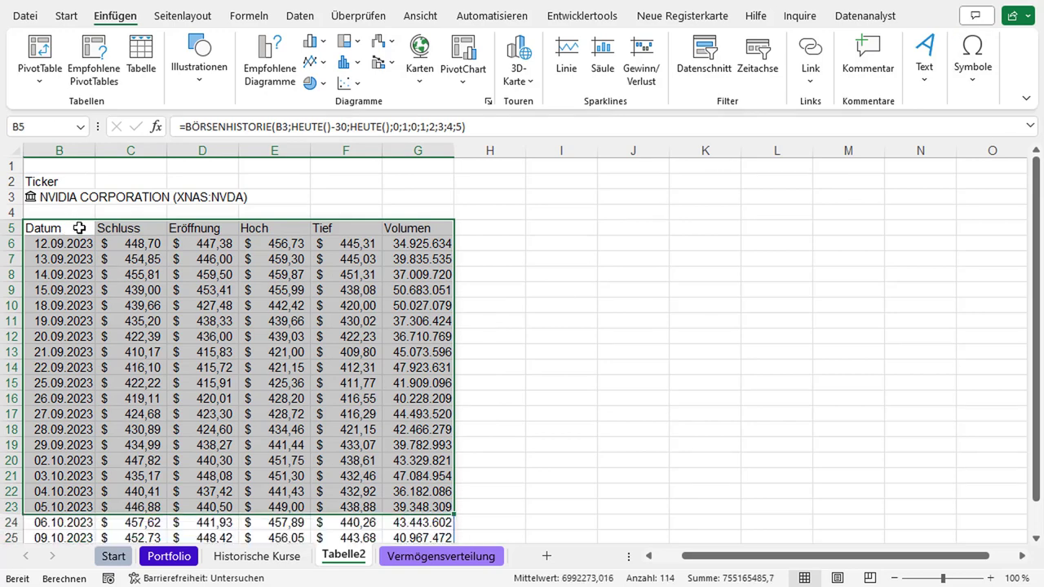
mouse_move(77, 229)
mouse_down()
mouse_move(414, 519)
mouse_move(416, 537)
mouse_up()
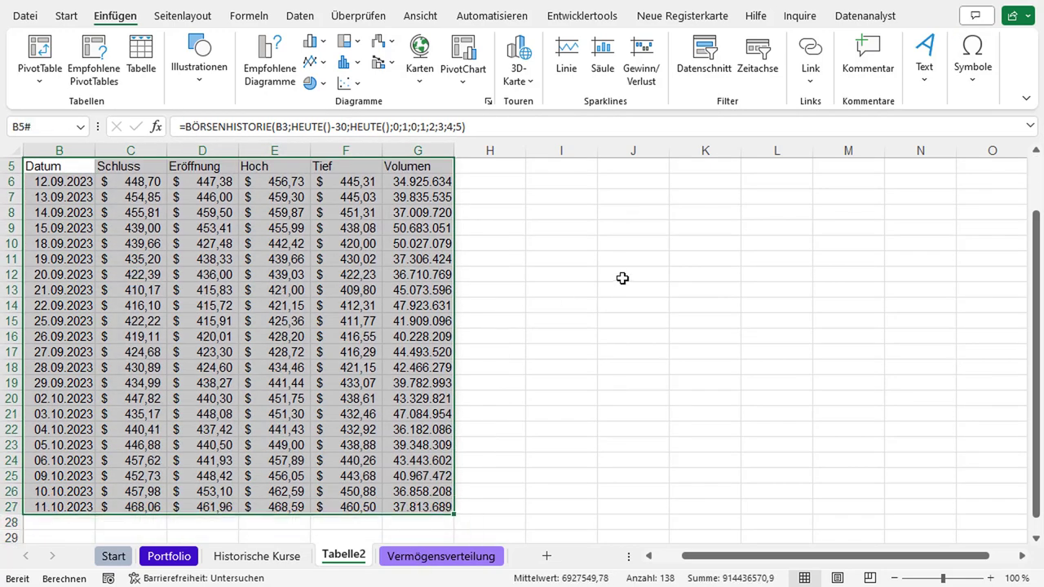
scroll(619, 261, up, 1)
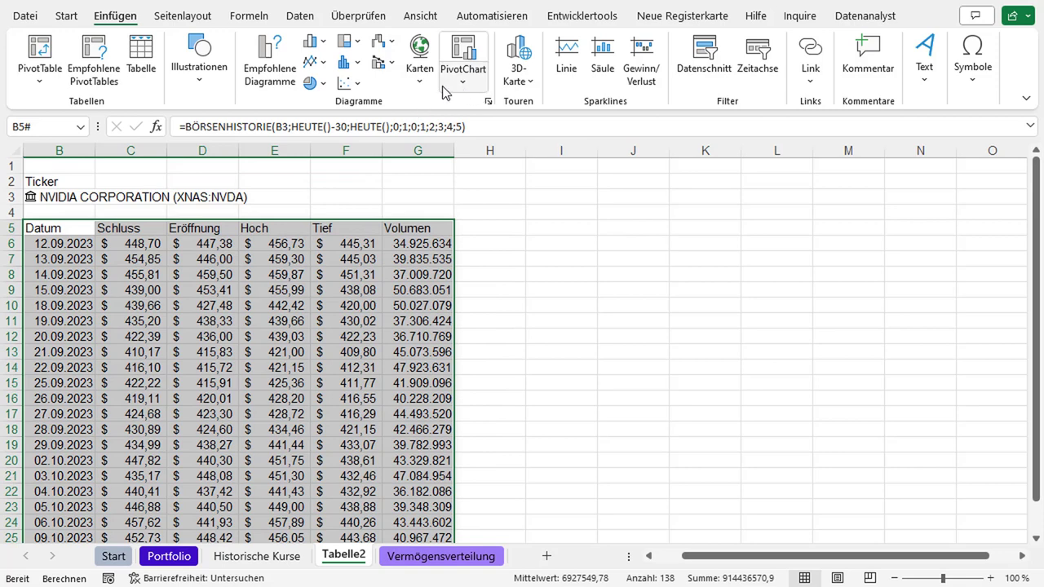
click(349, 62)
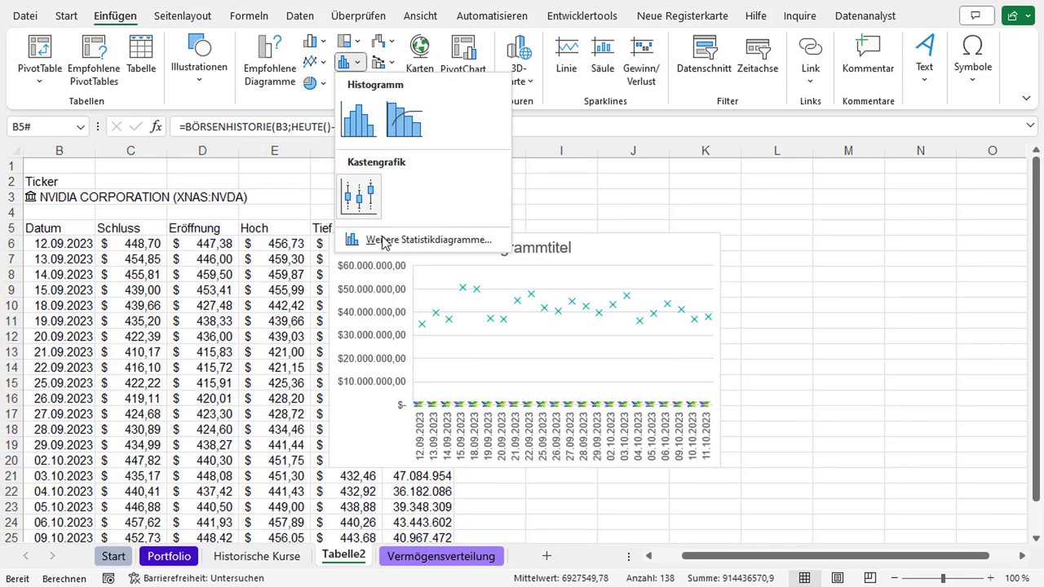
click(383, 240)
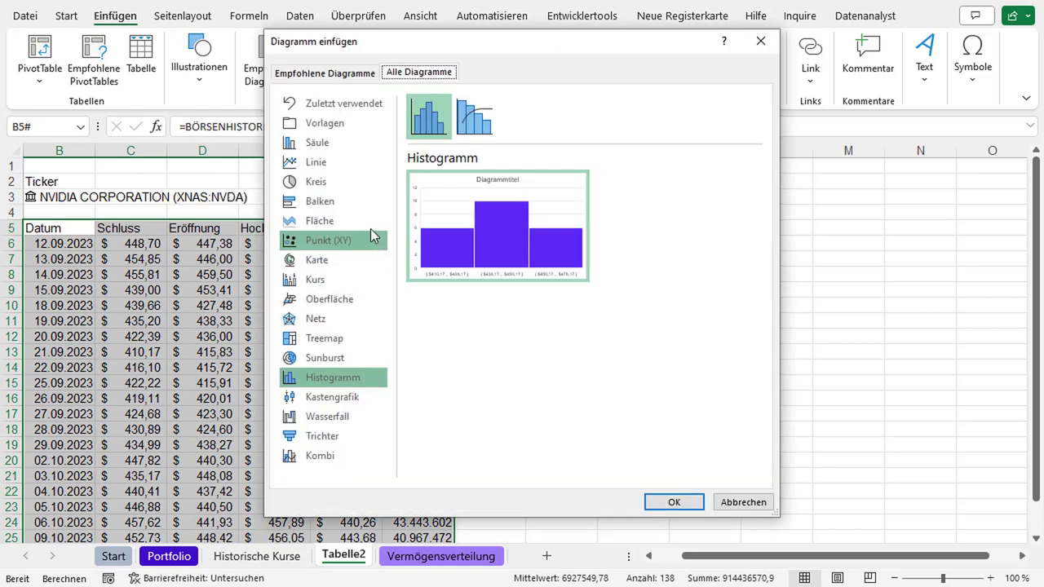
click(340, 280)
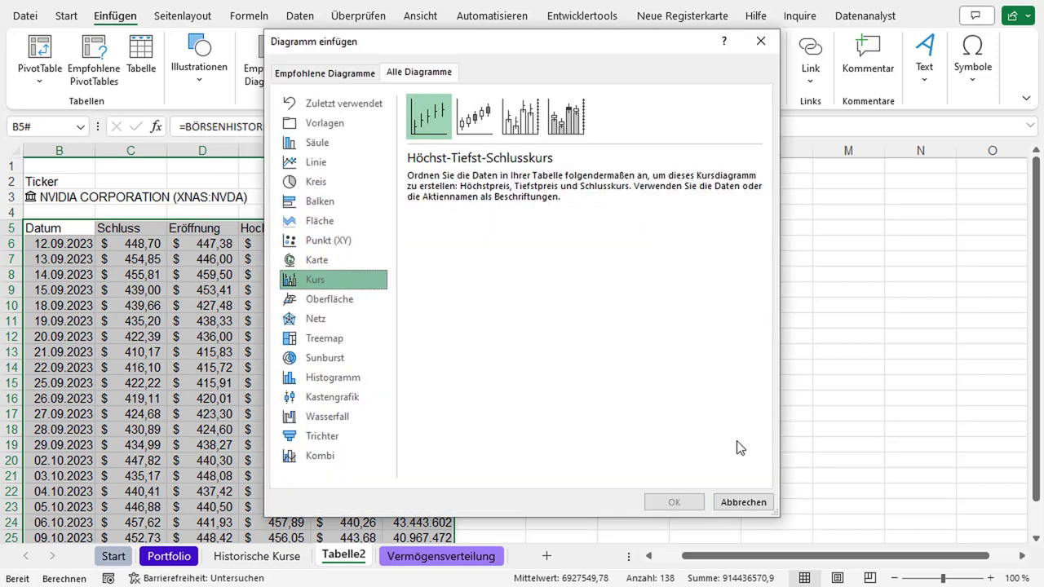
click(742, 502)
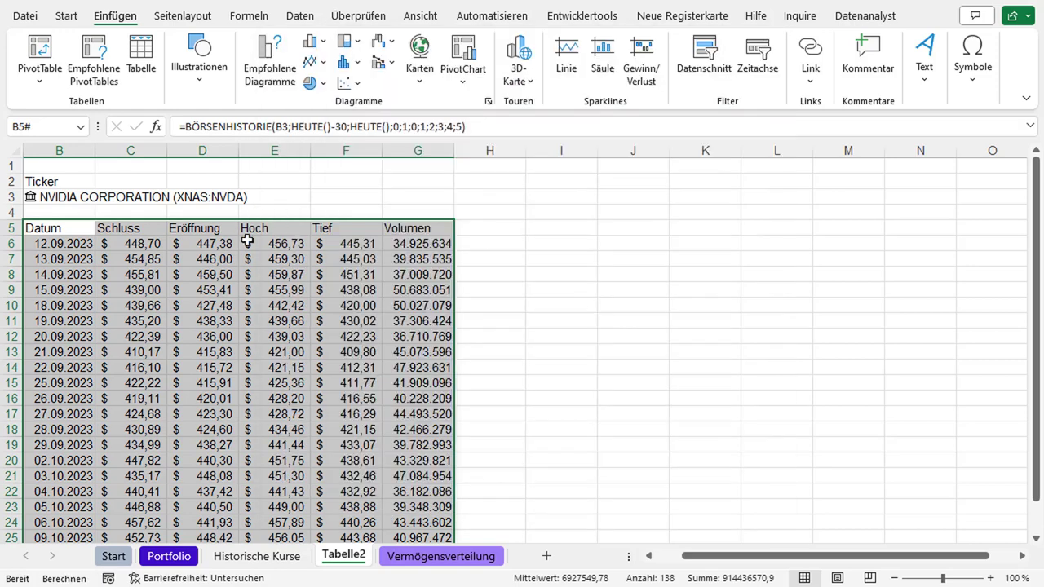
Select the Datum to Tief columns from the header down to row 27 (B5:F27).
click(68, 229)
drag(106, 228, 378, 228)
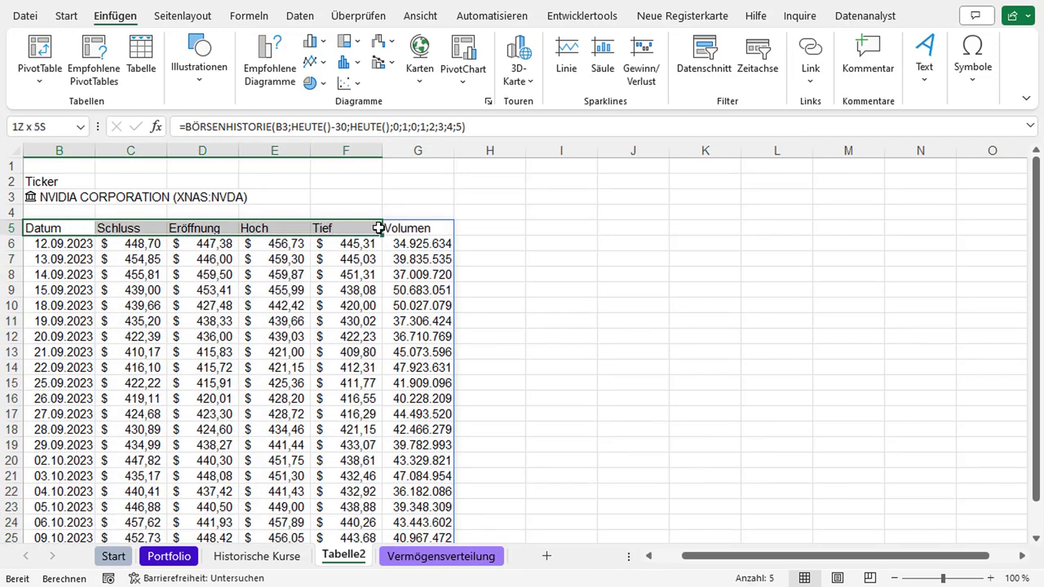
drag(378, 228, 367, 500)
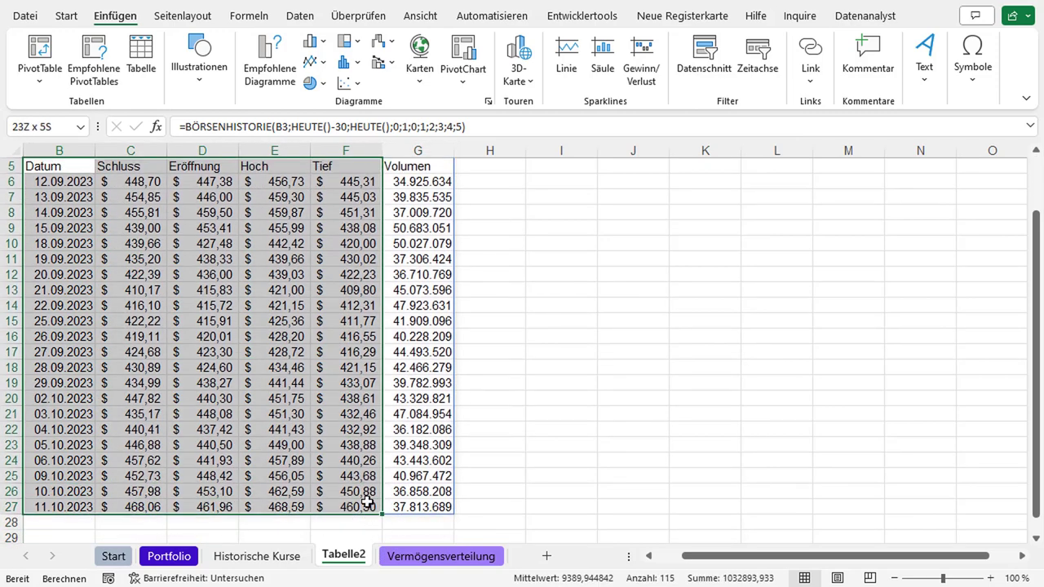
scroll(432, 408, up, 2)
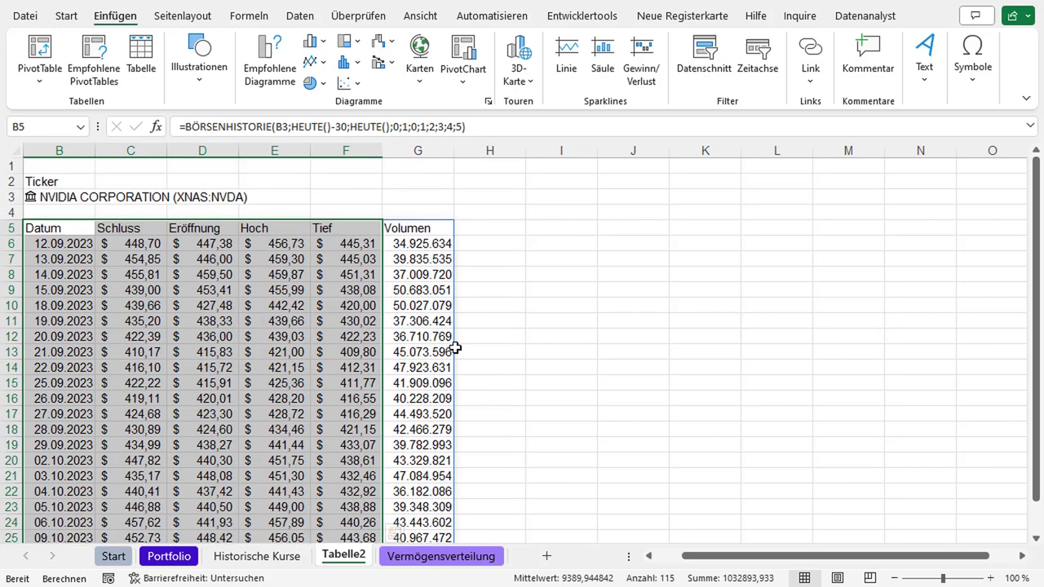
Insert an Öffnung-Höchst-Tiefst-Schluss stock chart and move it right of the table.
click(359, 82)
click(476, 242)
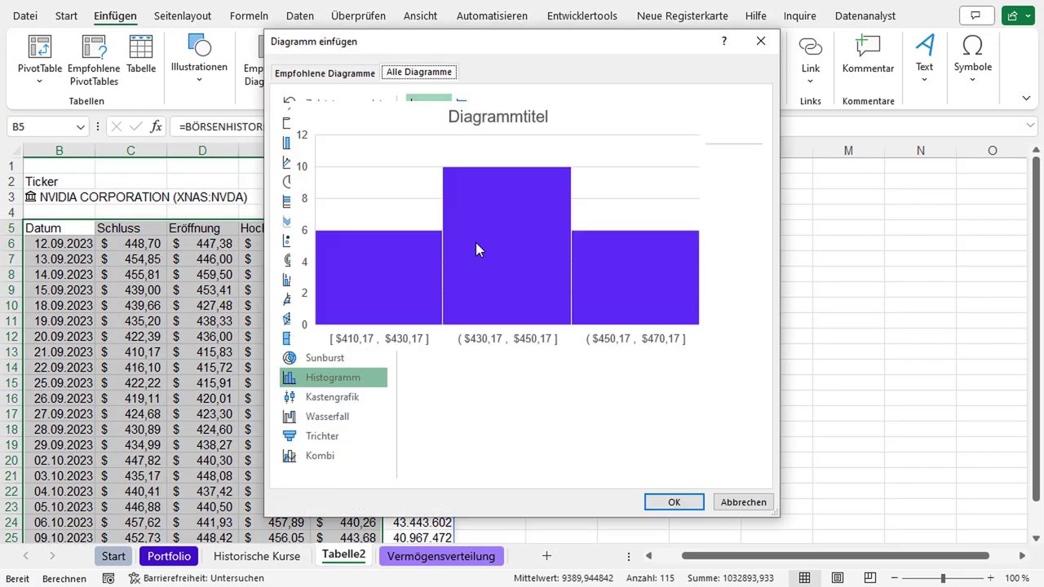
click(296, 261)
click(304, 280)
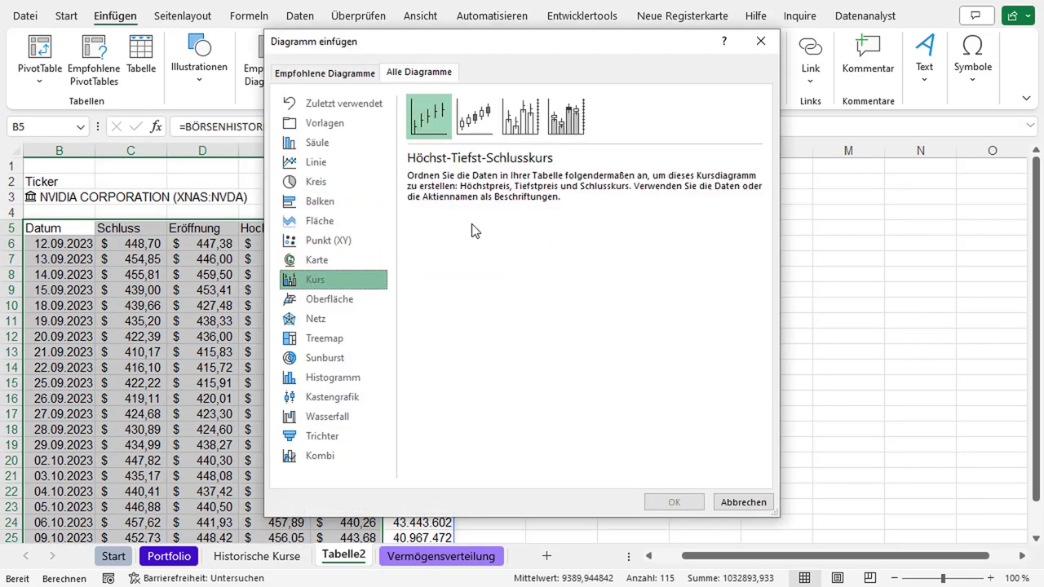
click(475, 116)
click(689, 503)
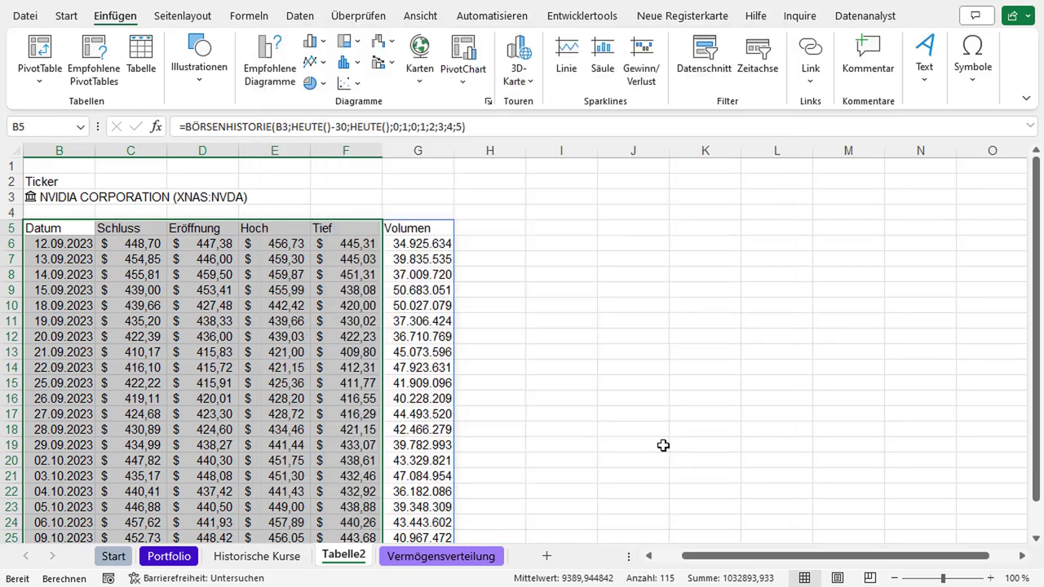
mouse_move(579, 244)
mouse_down()
mouse_move(620, 276)
mouse_move(631, 167)
mouse_up()
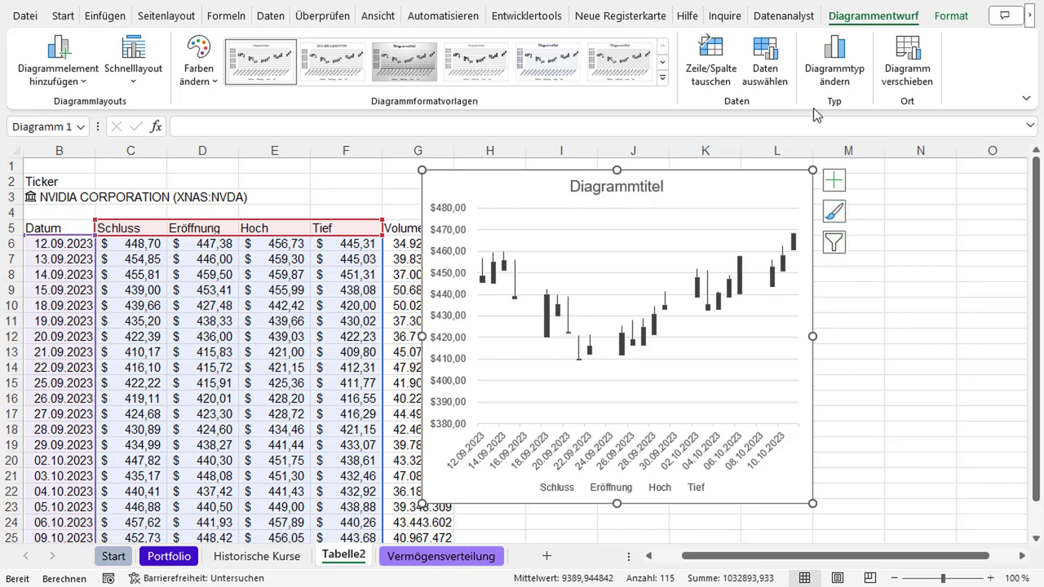
Give the chart's Neg. Abw.-Balken 1 (down bars) a solid red fill.
double_click(781, 191)
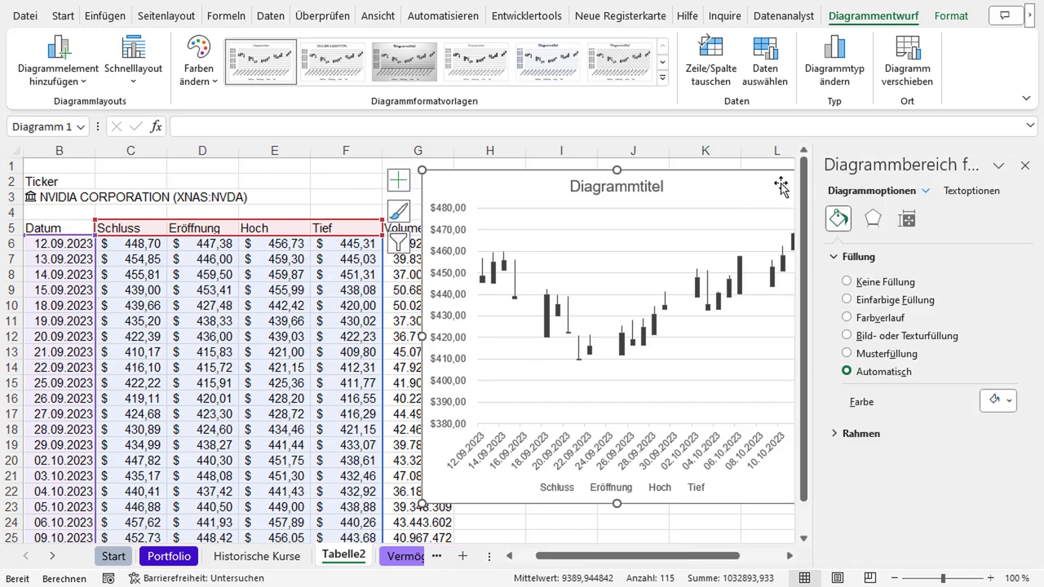
click(926, 193)
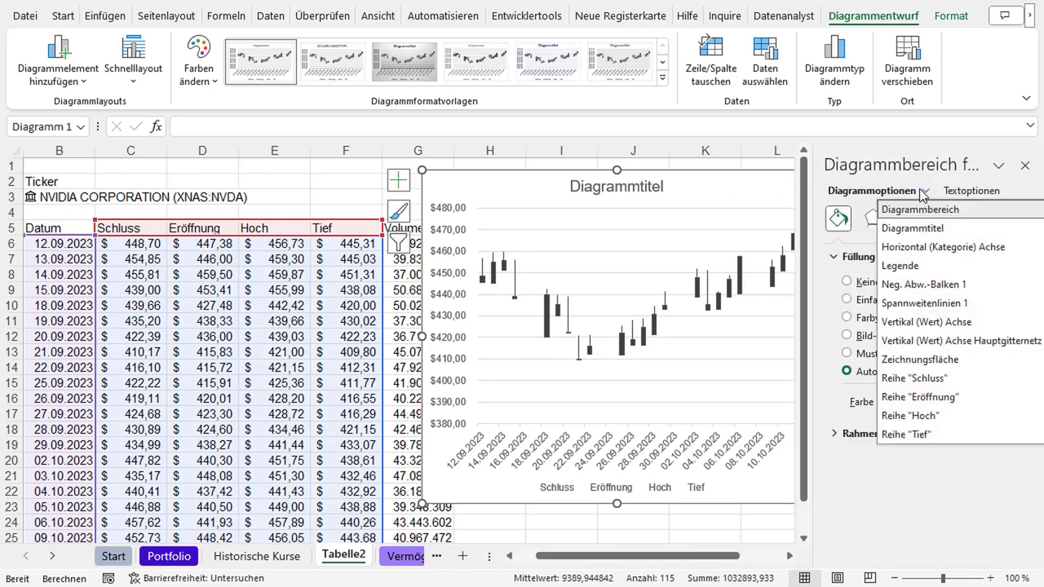
click(905, 283)
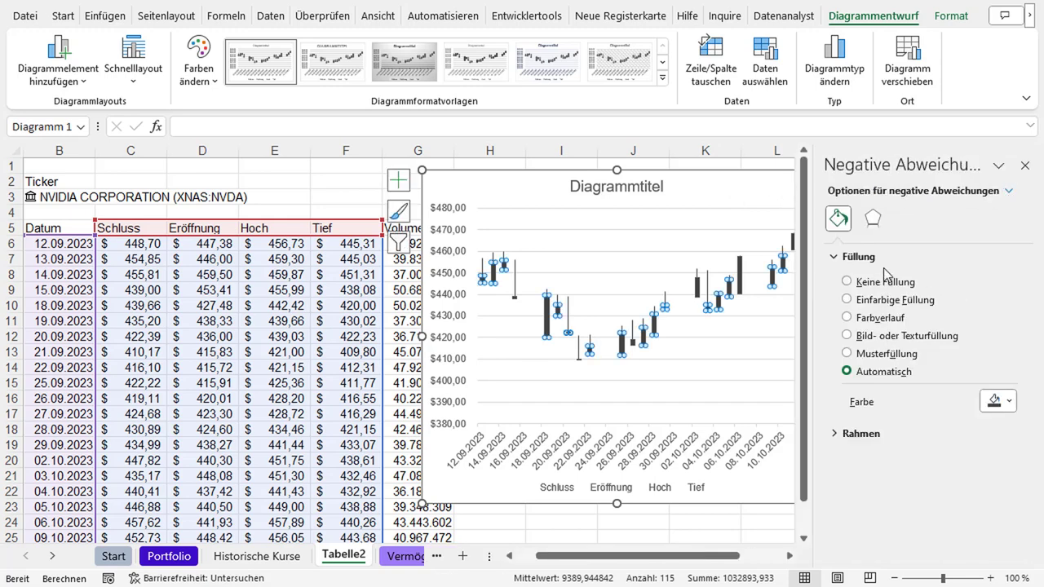
click(1009, 402)
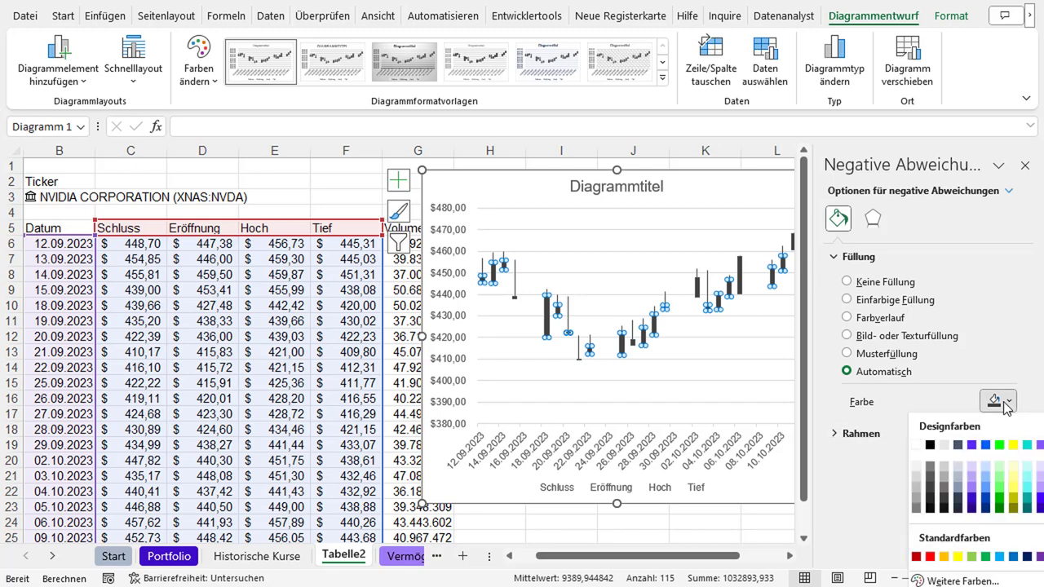
click(930, 557)
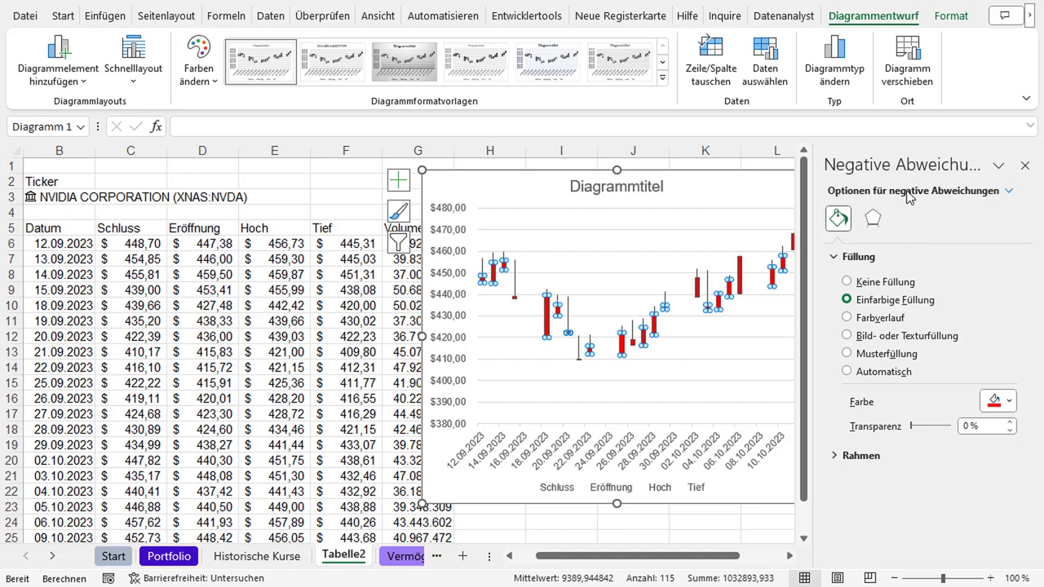
click(1010, 191)
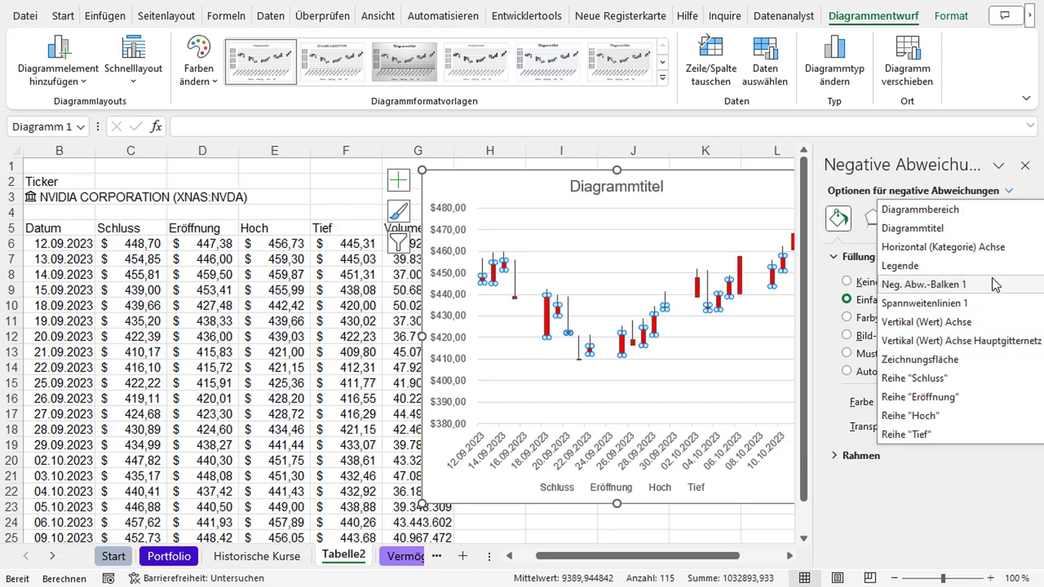
click(770, 259)
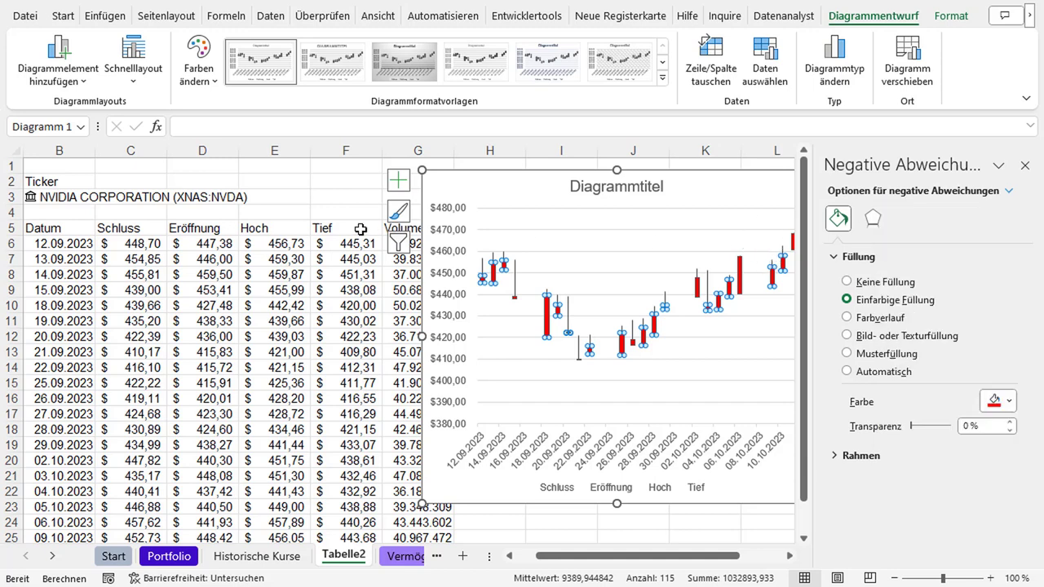
Select the whole NVIDIA chart area and check its element list in Diagrammoptionen.
click(337, 205)
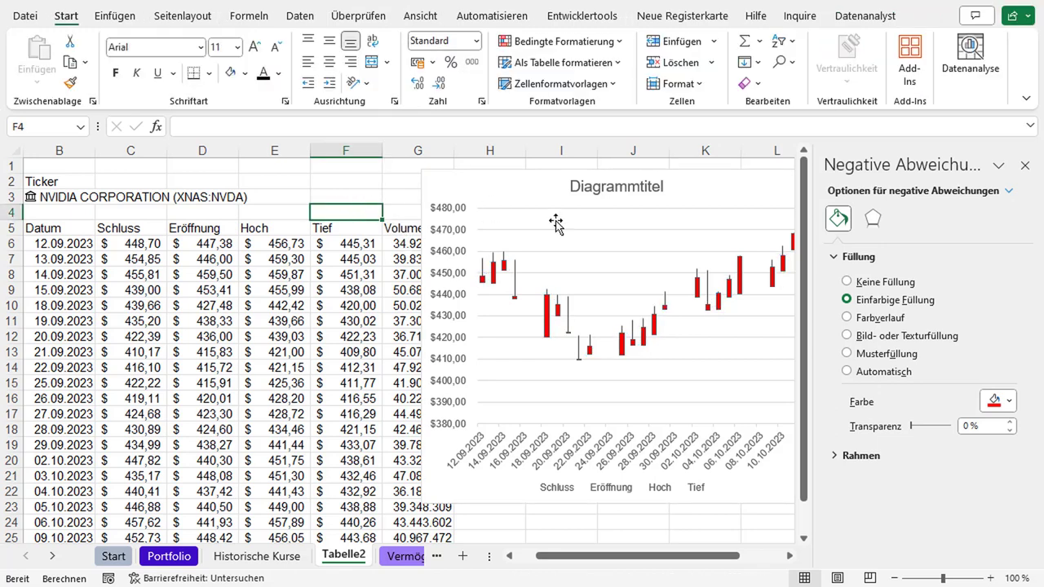
click(592, 347)
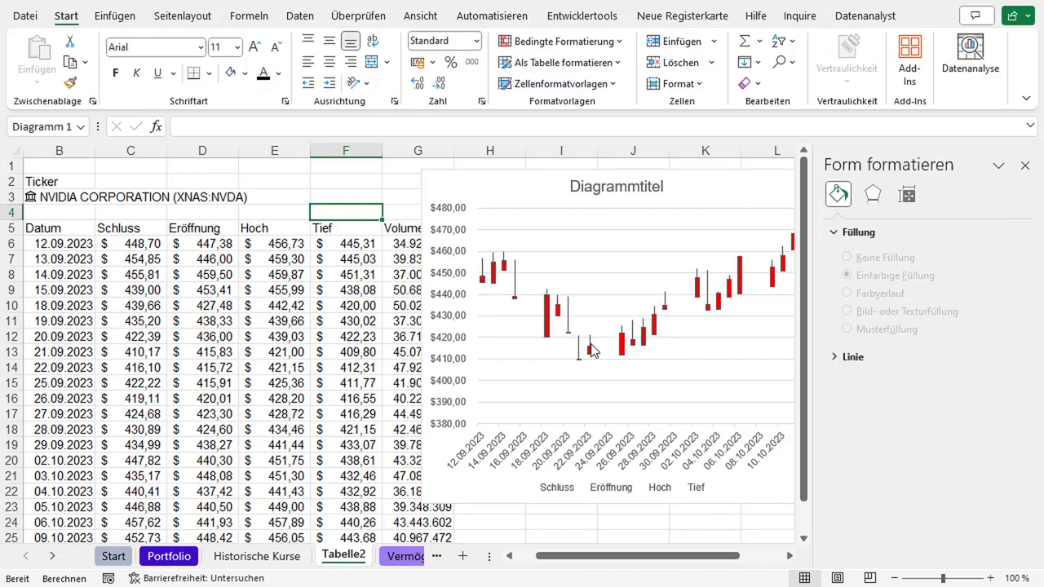
key(Escape)
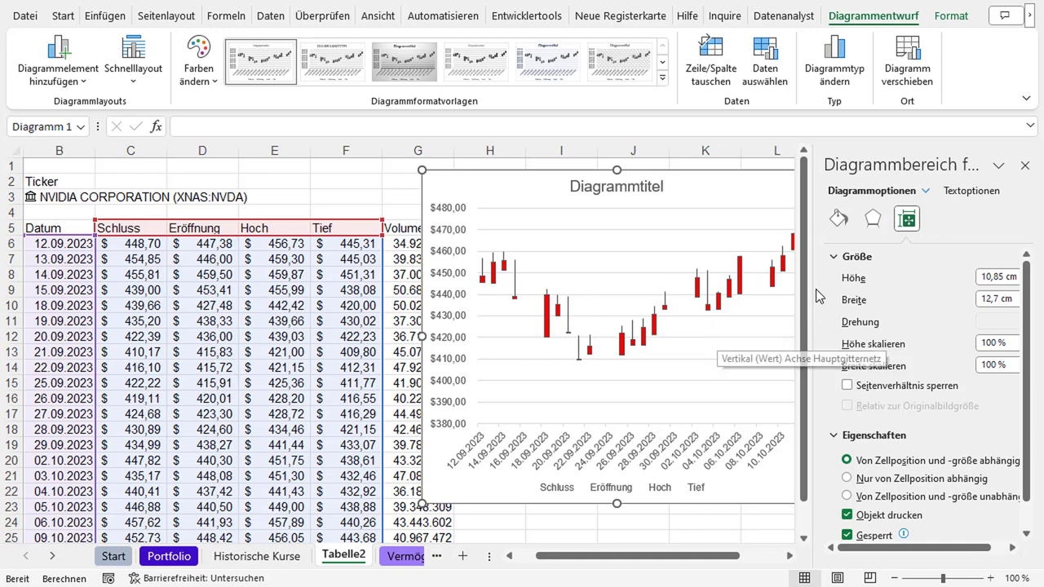
click(929, 194)
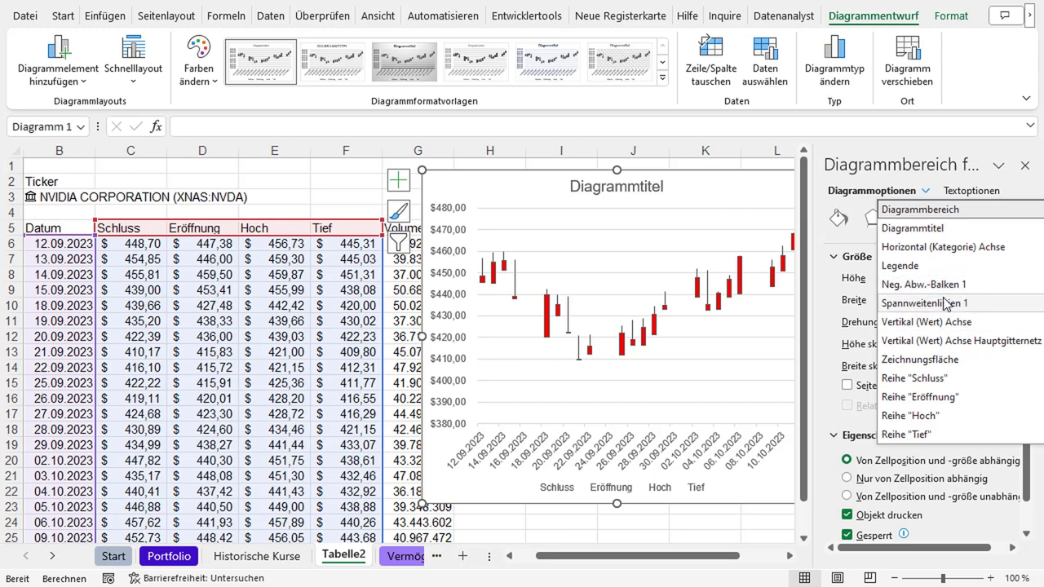
click(929, 197)
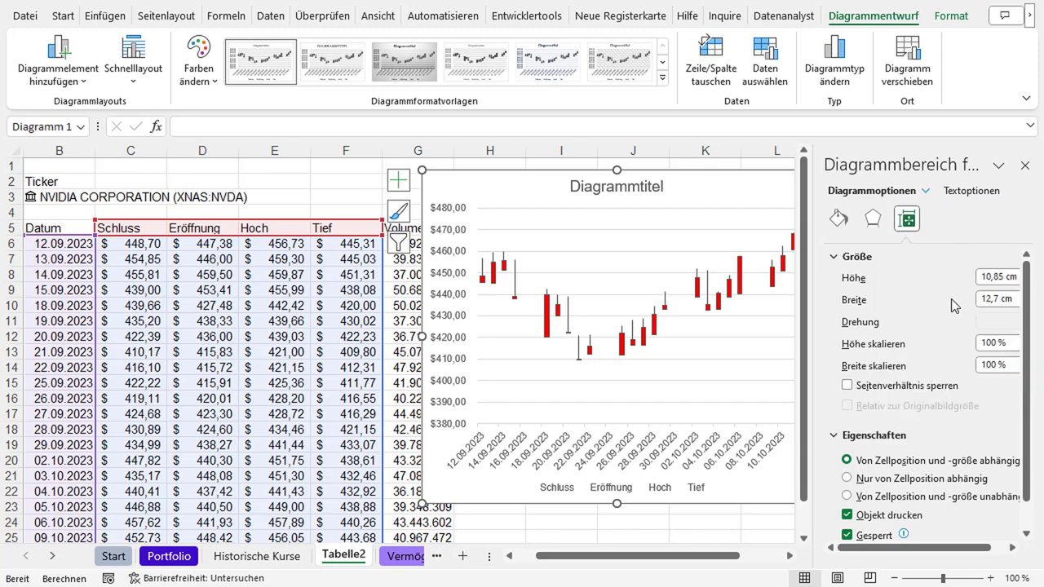